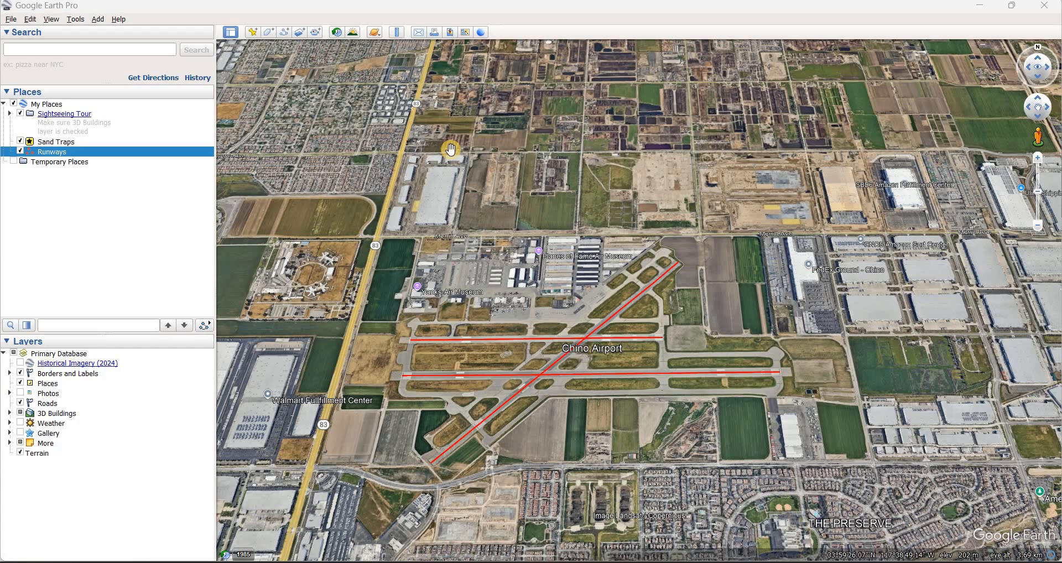
- Examine the area around Chino Airport's runways, down to the two ponds beyond the east end of the southern runway
{"action": "left_click_drag", "start_coordinate": [511, 215], "coordinate": [403, 180]}
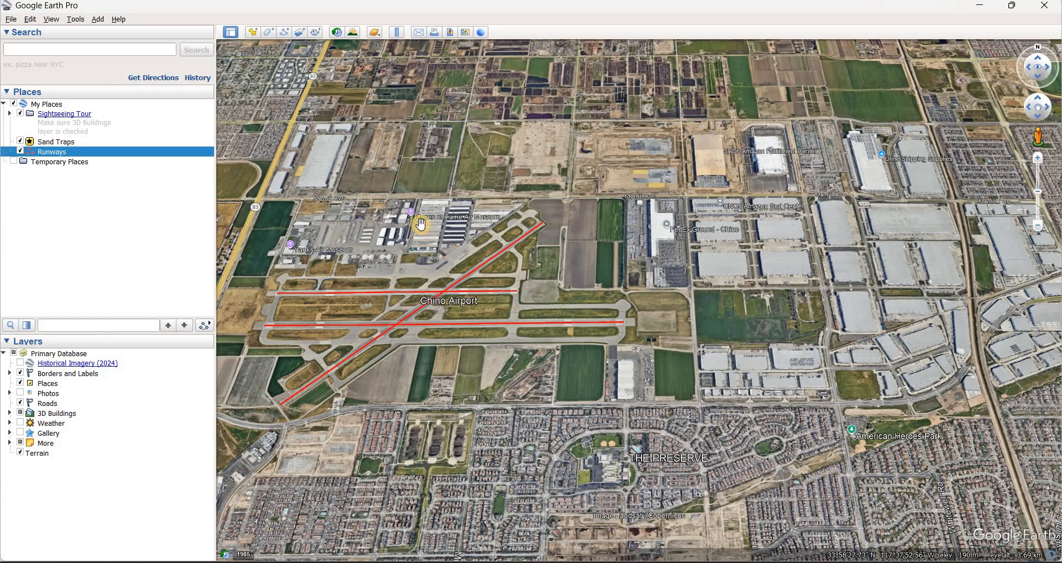
{"action": "left_click_drag", "start_coordinate": [437, 233], "coordinate": [490, 259]}
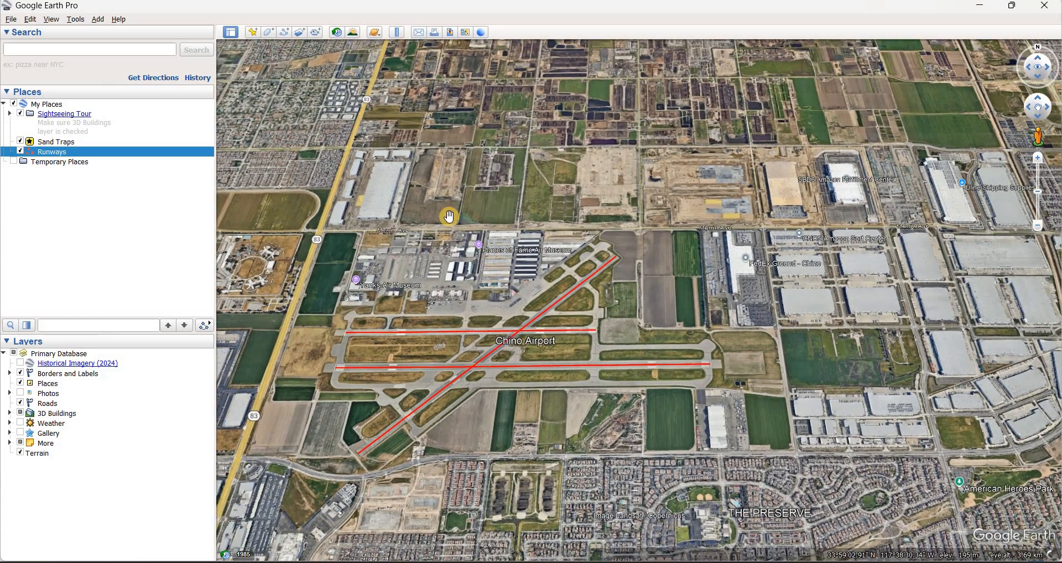
{"action": "scroll", "coordinate": [747, 390], "scroll_direction": "up", "scroll_amount": 3}
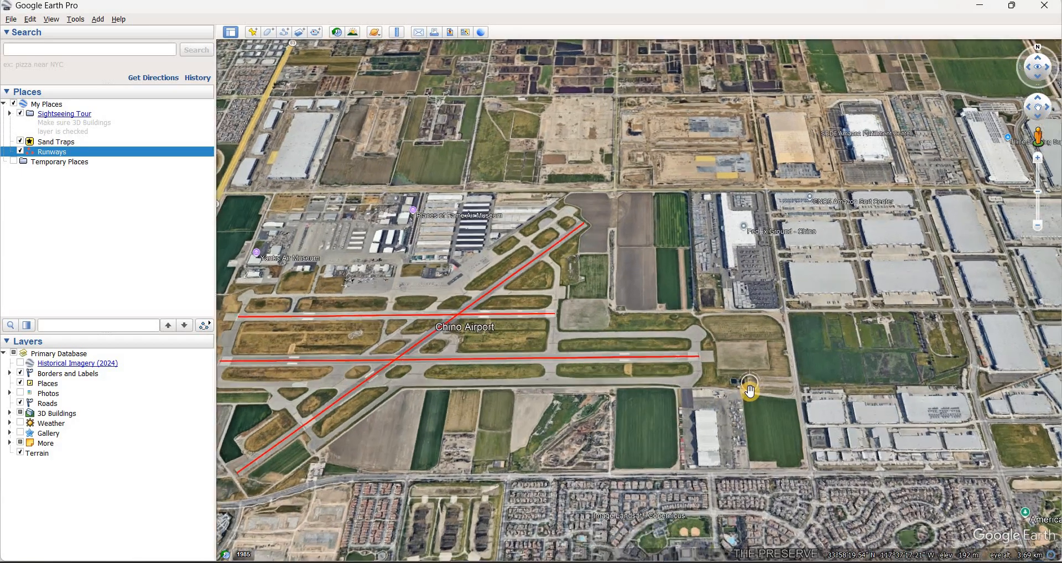
{"action": "scroll", "coordinate": [604, 307], "scroll_direction": "down", "scroll_amount": 3}
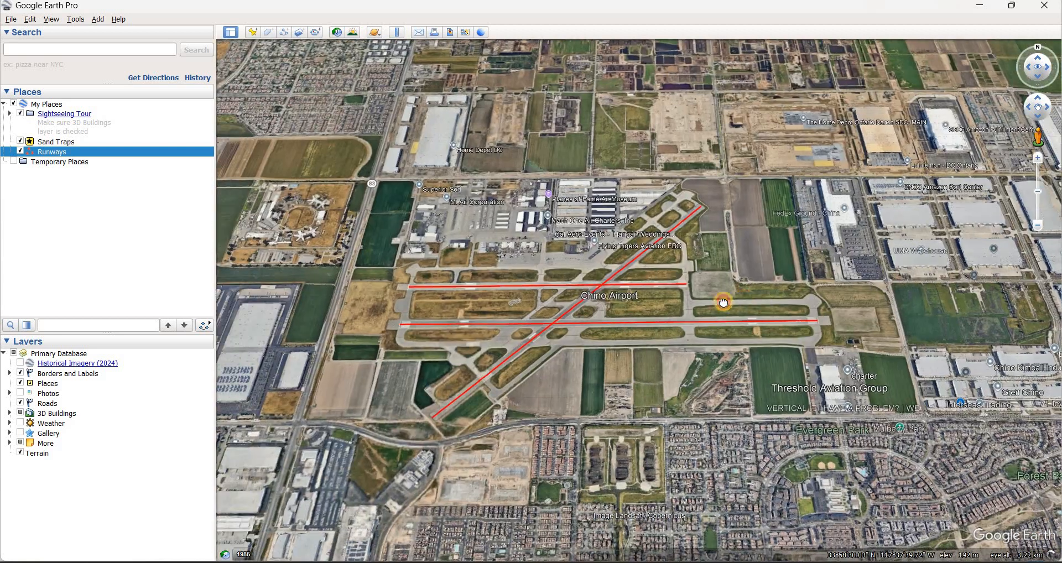
{"action": "left_click_drag", "start_coordinate": [724, 302], "coordinate": [569, 306]}
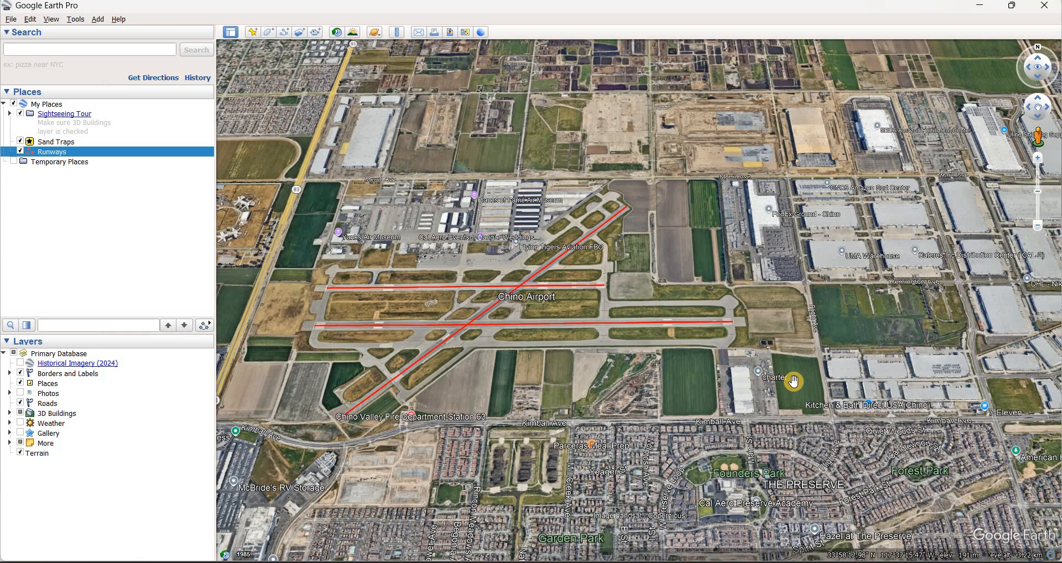
{"action": "scroll", "coordinate": [794, 382], "scroll_direction": "up", "scroll_amount": 1}
{"action": "scroll", "coordinate": [792, 381], "scroll_direction": "up", "scroll_amount": 2}
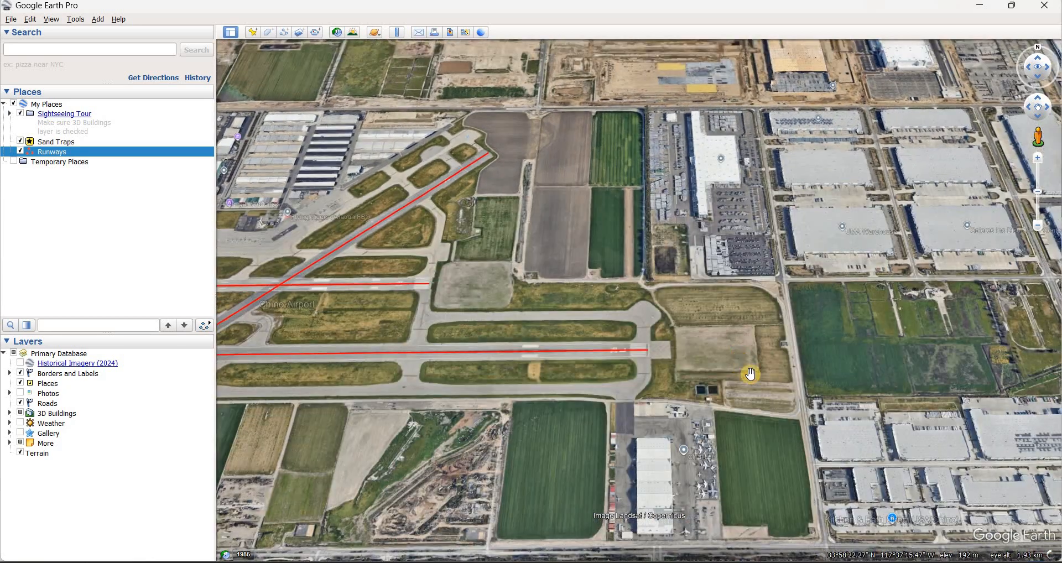
{"action": "left_click_drag", "start_coordinate": [751, 374], "coordinate": [727, 363]}
{"action": "scroll", "coordinate": [730, 324], "scroll_direction": "up", "scroll_amount": 2}
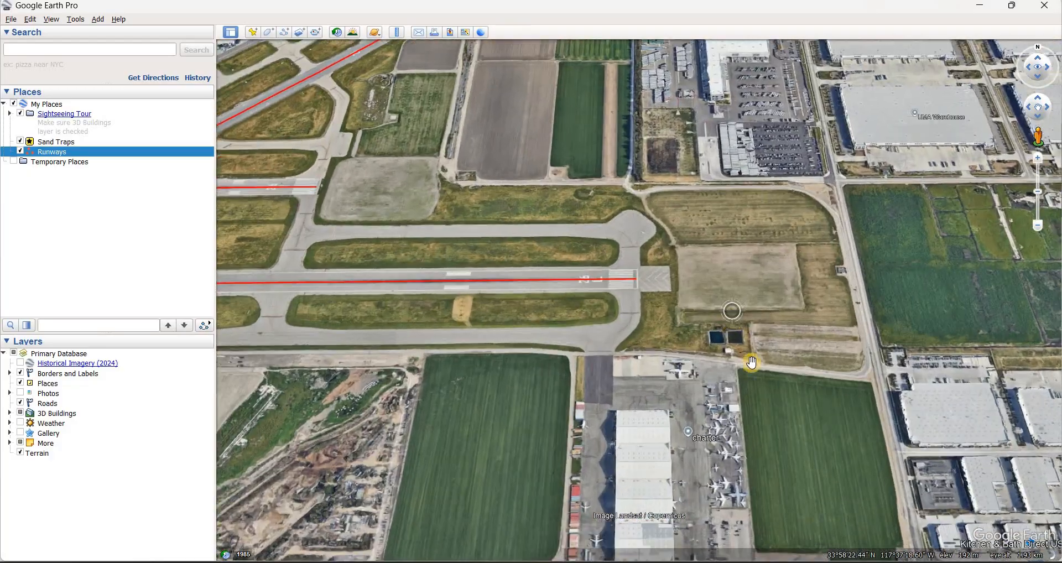
{"action": "scroll", "coordinate": [752, 340], "scroll_direction": "up", "scroll_amount": 3}
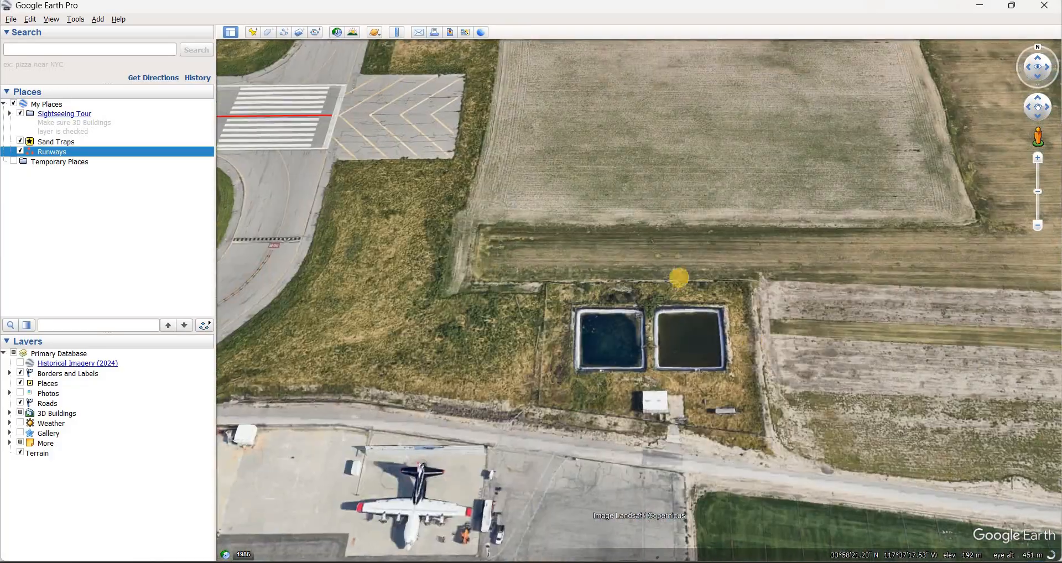
{"action": "left_click_drag", "start_coordinate": [671, 314], "coordinate": [671, 370]}
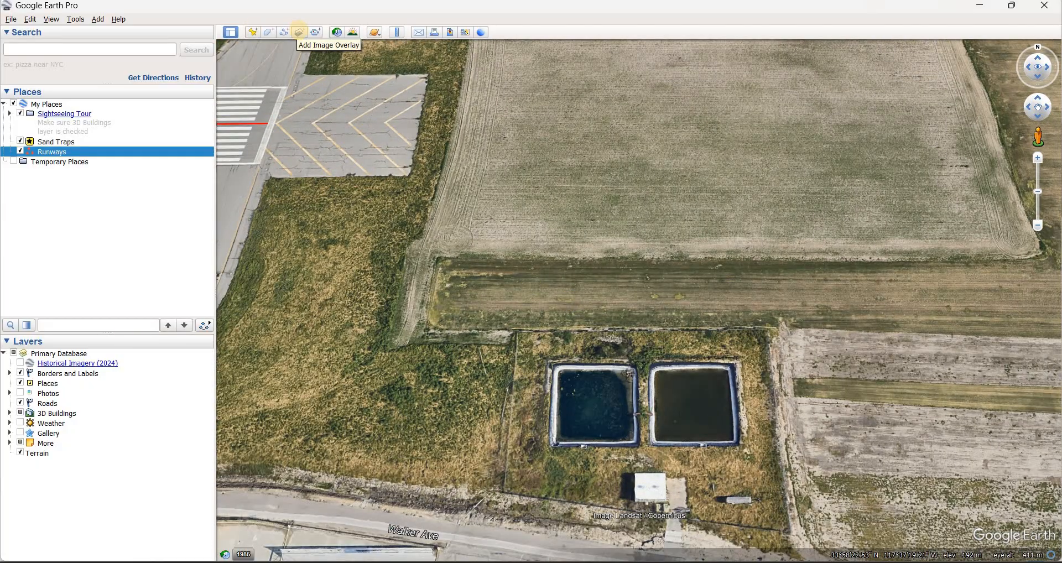
- Start a new polygon and name it Storm Pond
{"action": "left_click", "coordinate": [270, 32]}
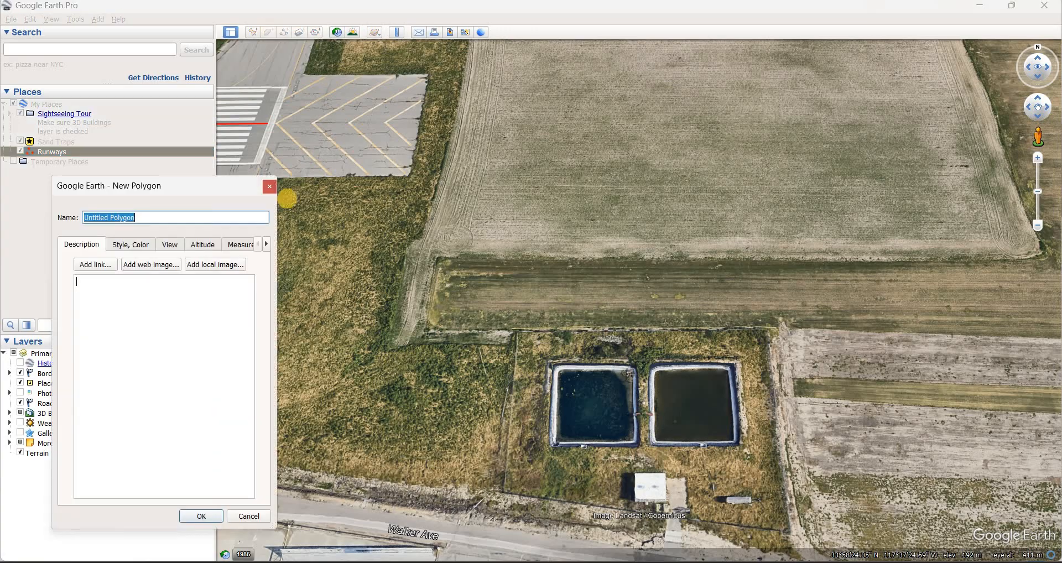
{"action": "type", "text": "Stor"}
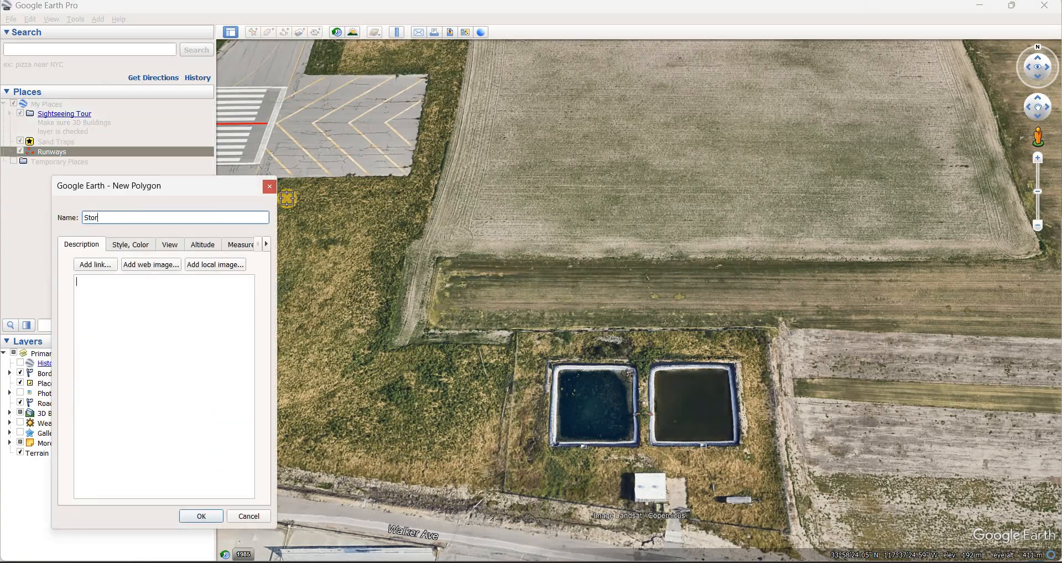
{"action": "type", "text": "m Pond"}
- Style the polygon's outline with orange-brown #aa5500, width 1.1 and 68% opacity
{"action": "left_click", "coordinate": [131, 245]}
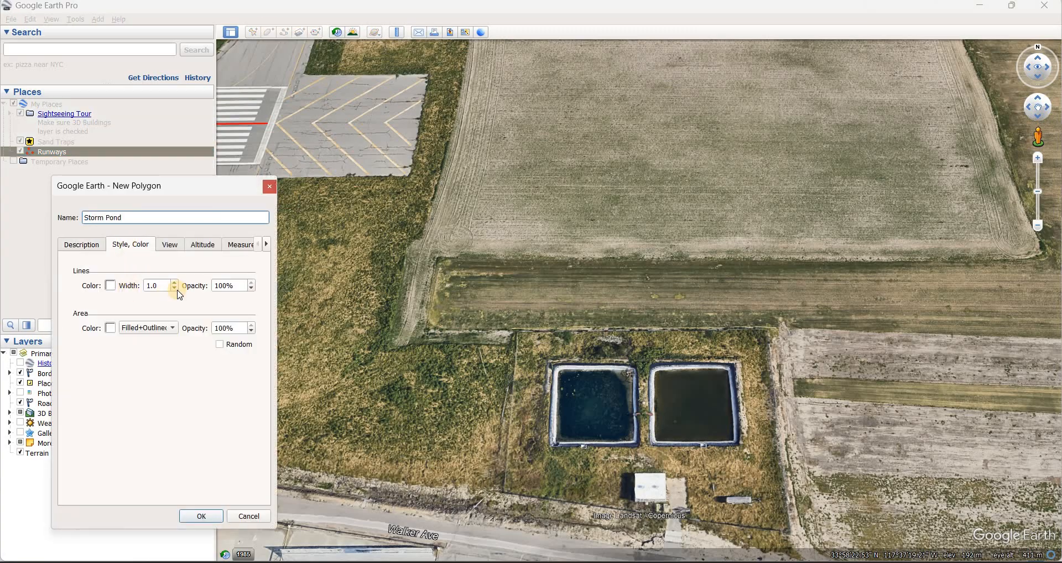
{"action": "left_click", "coordinate": [111, 285]}
{"action": "left_click", "coordinate": [78, 264]}
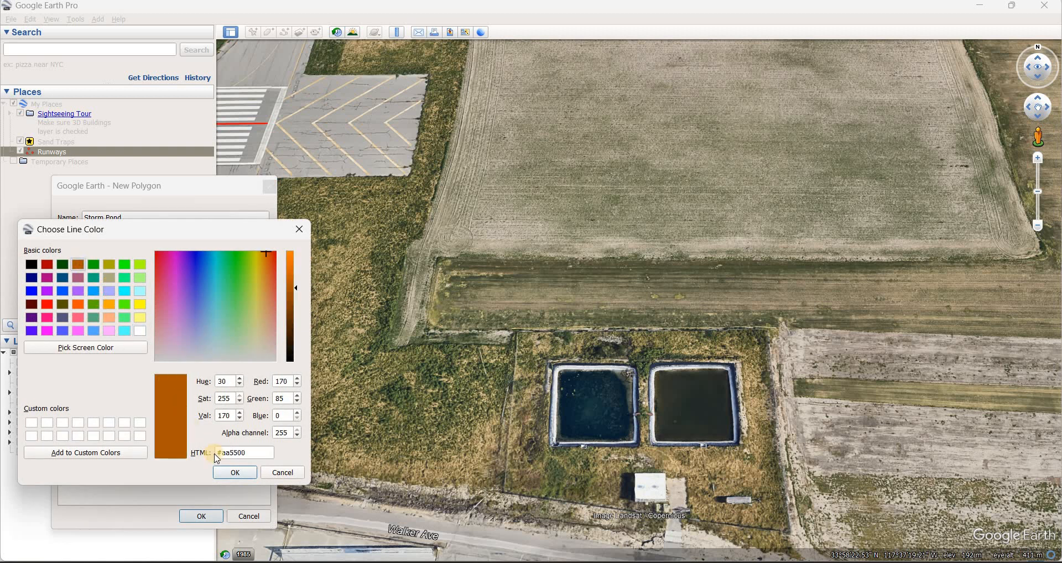
{"action": "left_click", "coordinate": [234, 472]}
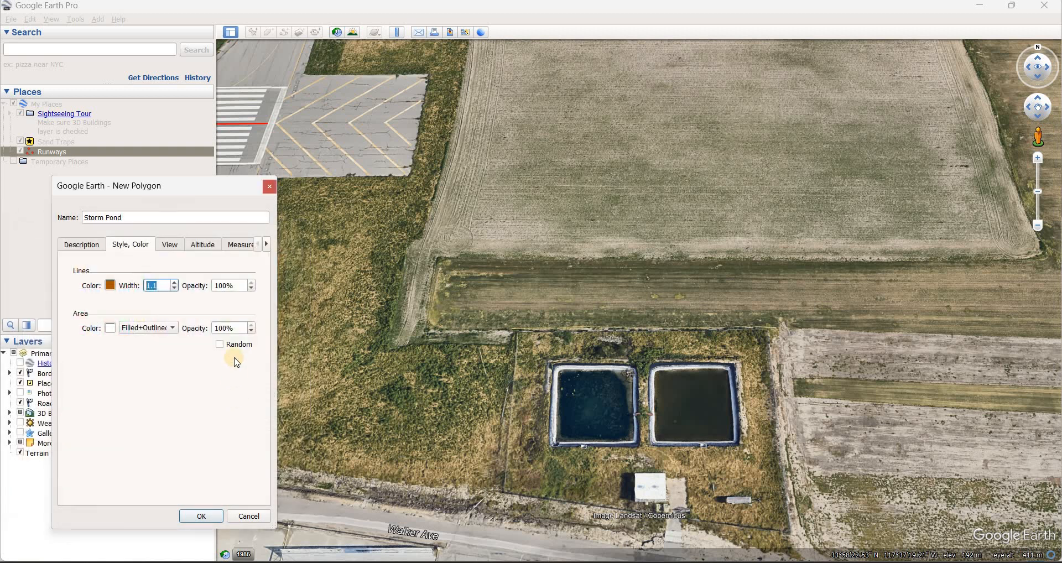
{"action": "double_click", "coordinate": [251, 288]}
{"action": "double_click", "coordinate": [252, 289]}
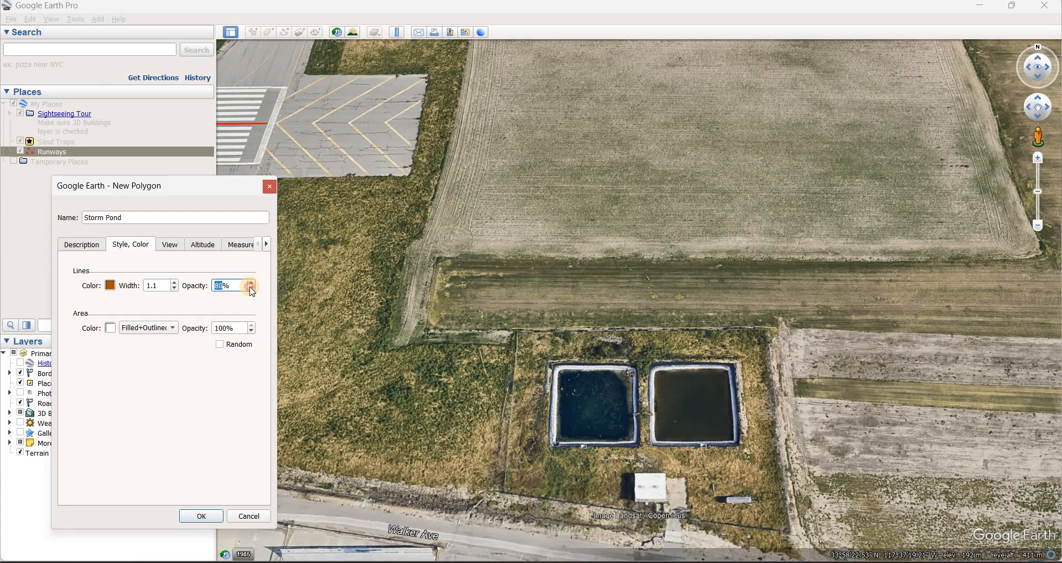
{"action": "triple_click", "coordinate": [251, 288]}
{"action": "triple_click", "coordinate": [251, 288]}
- Outline the western pond with a four-corner polygon that follows its rim
{"action": "left_click_drag", "start_coordinate": [141, 188], "coordinate": [173, 180]}
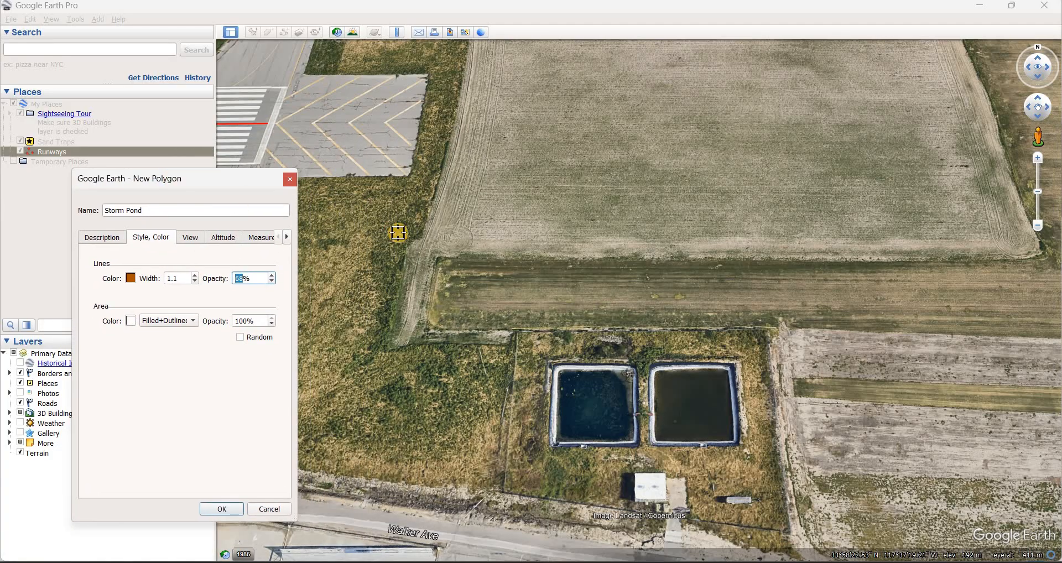
{"action": "scroll", "coordinate": [600, 445], "scroll_direction": "up", "scroll_amount": 1}
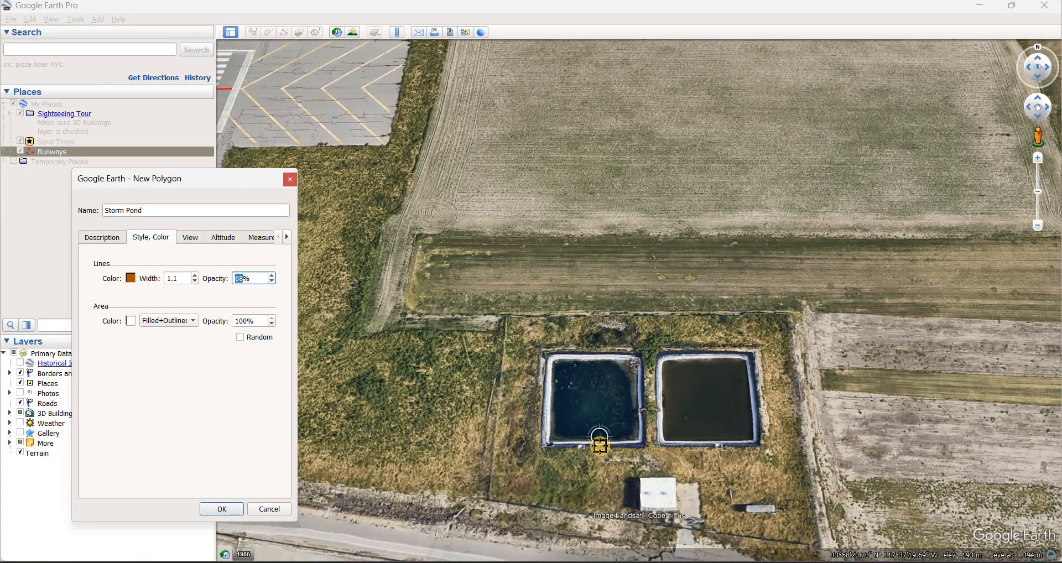
{"action": "scroll", "coordinate": [601, 442], "scroll_direction": "up", "scroll_amount": 2}
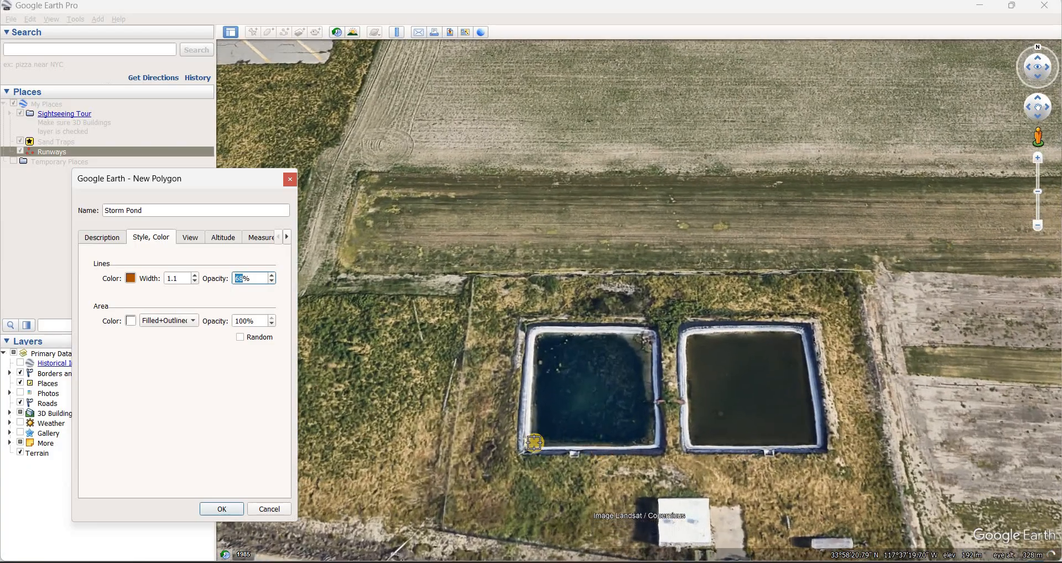
{"action": "left_click", "coordinate": [527, 448]}
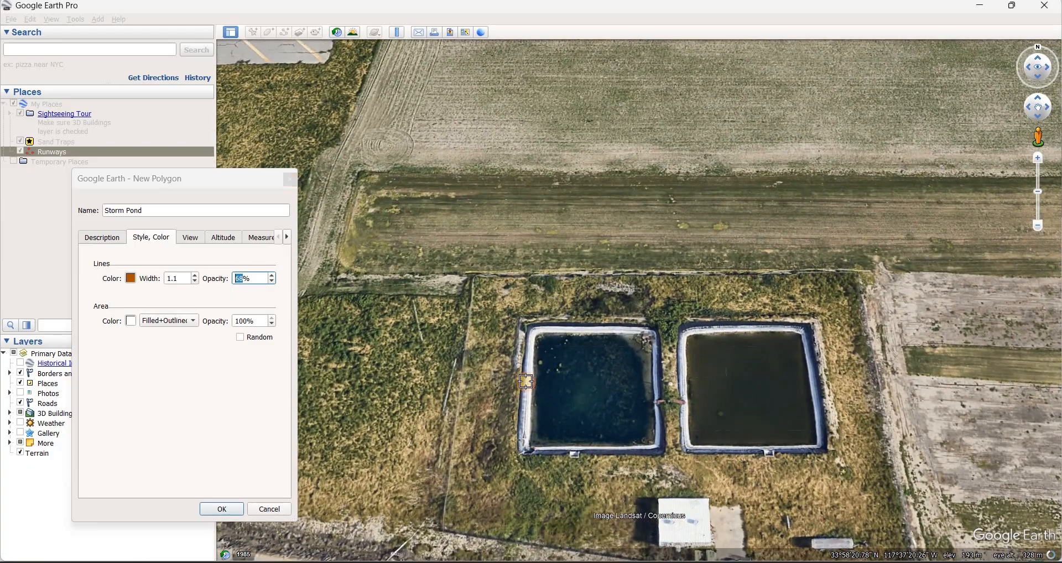
{"action": "left_click", "coordinate": [528, 327]}
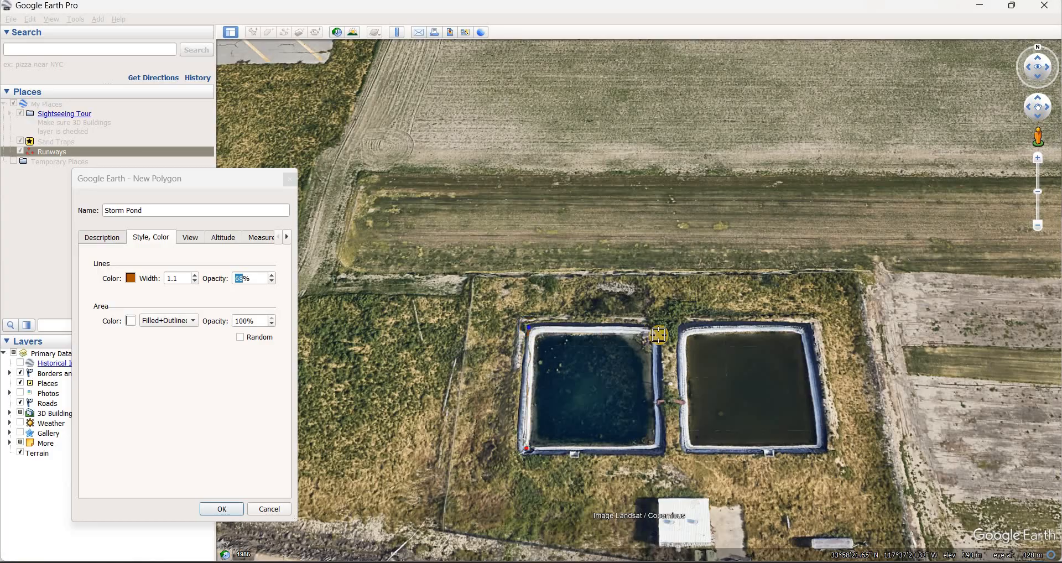
{"action": "left_click", "coordinate": [656, 330]}
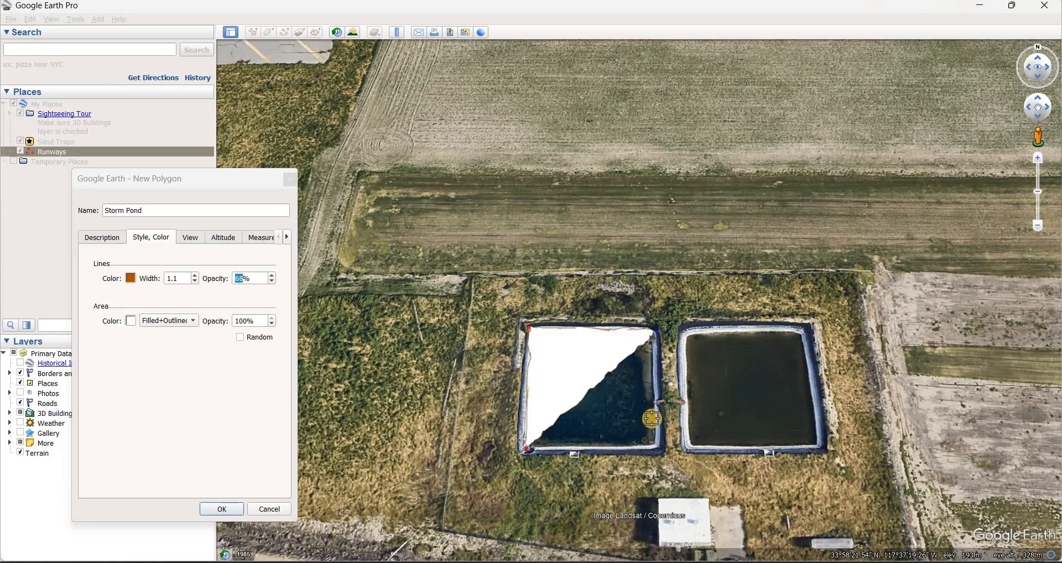
{"action": "left_click", "coordinate": [661, 447]}
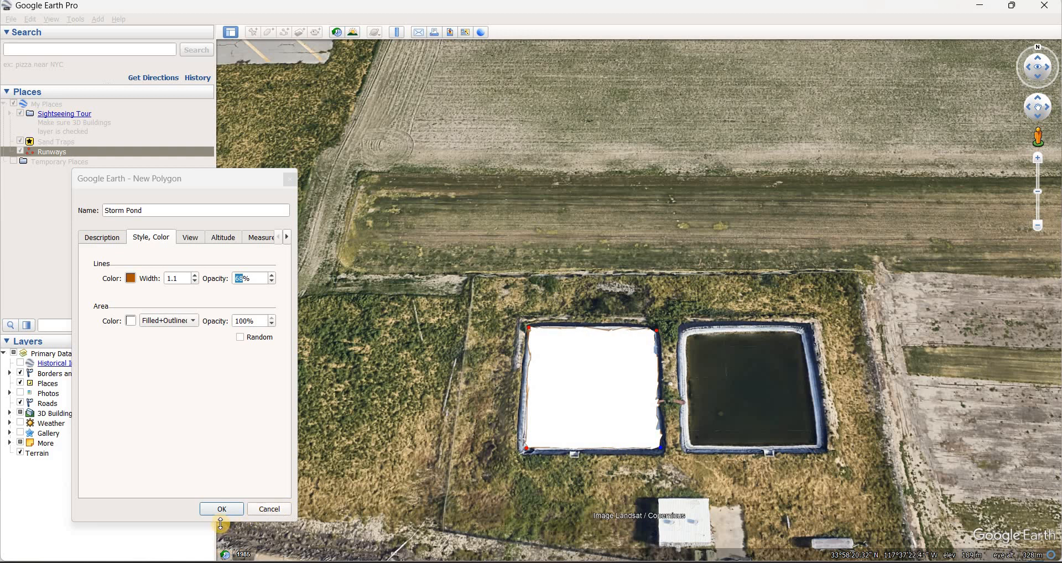
- Set the polygon's fill colour to dark red #aa0000
{"action": "left_click", "coordinate": [131, 321]}
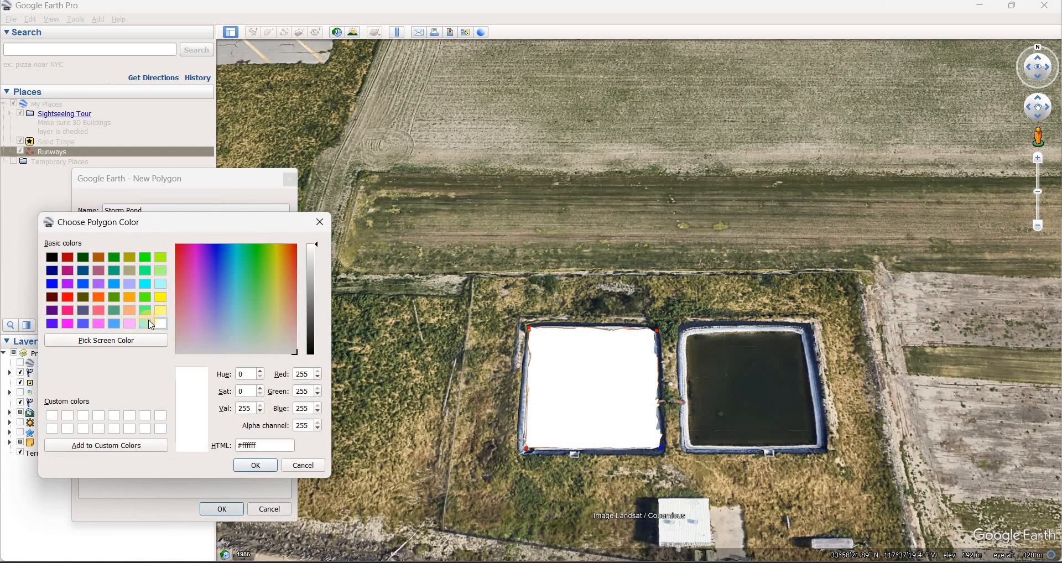
{"action": "left_click", "coordinate": [67, 258]}
{"action": "left_click", "coordinate": [255, 466]}
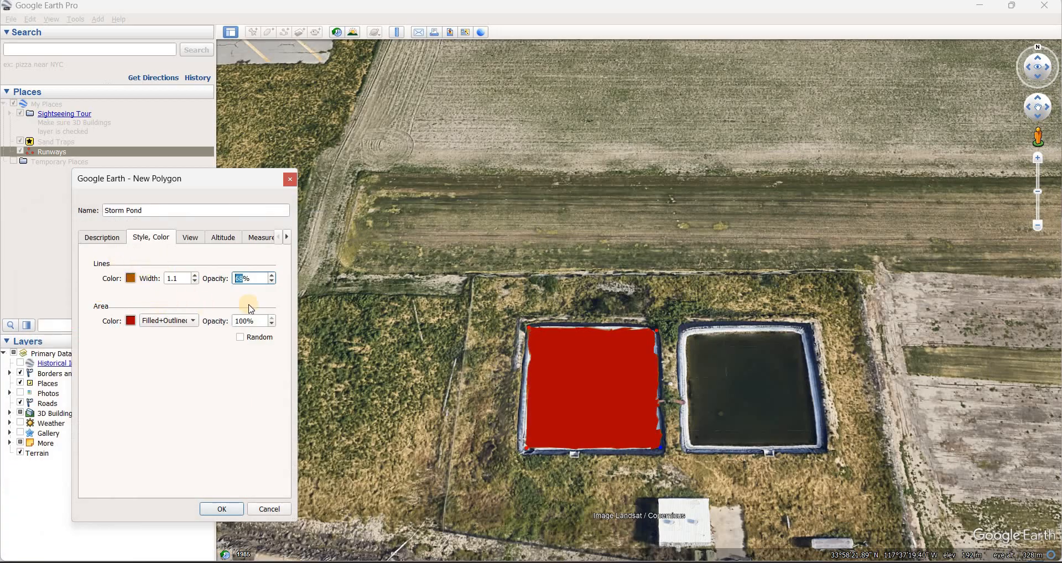
- Set the polygon's fill colour to light cyan #55ffff
{"action": "left_click", "coordinate": [130, 321]}
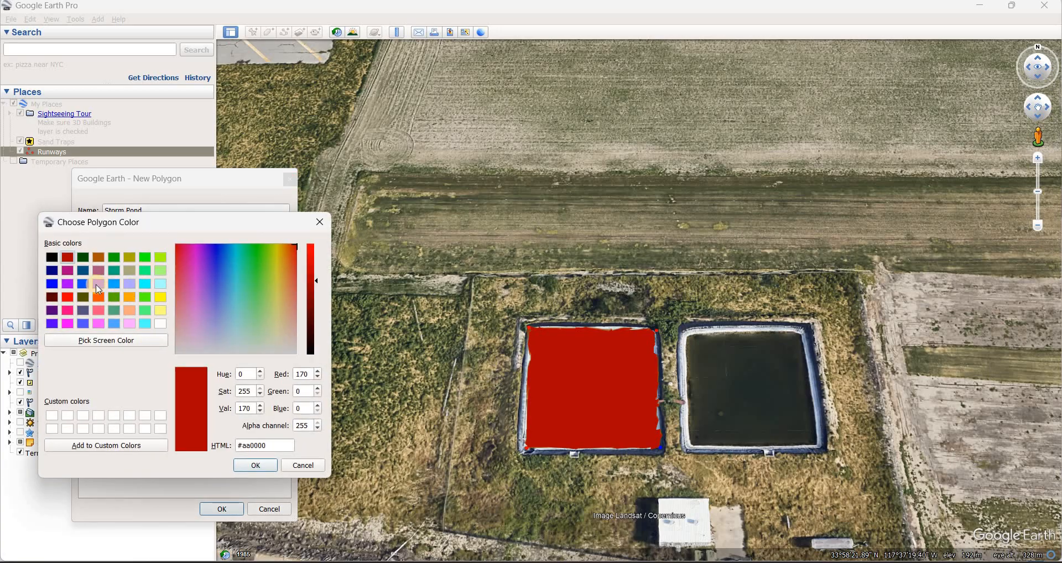
{"action": "left_click", "coordinate": [145, 324]}
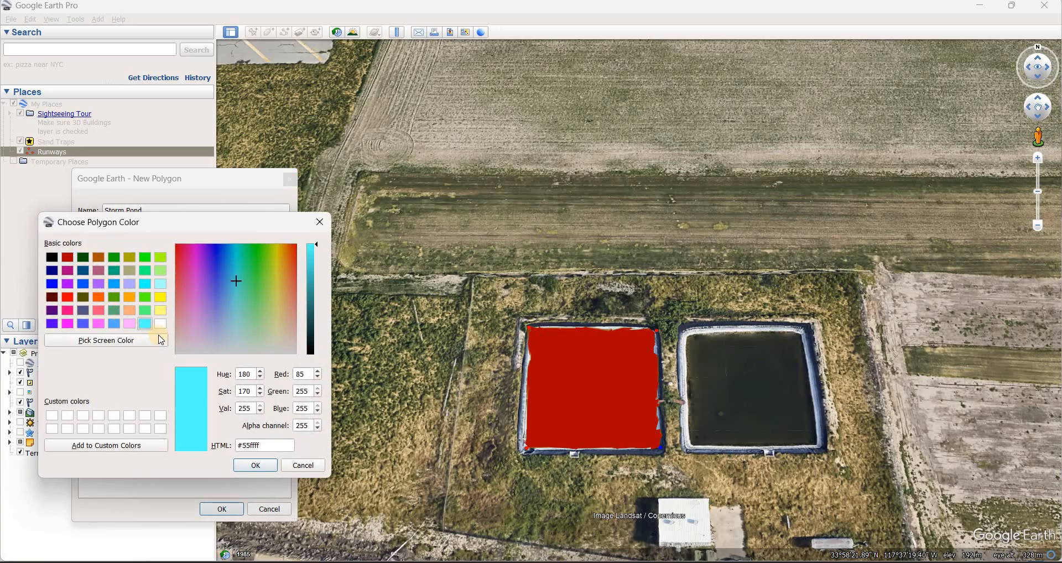
{"action": "left_click", "coordinate": [255, 465]}
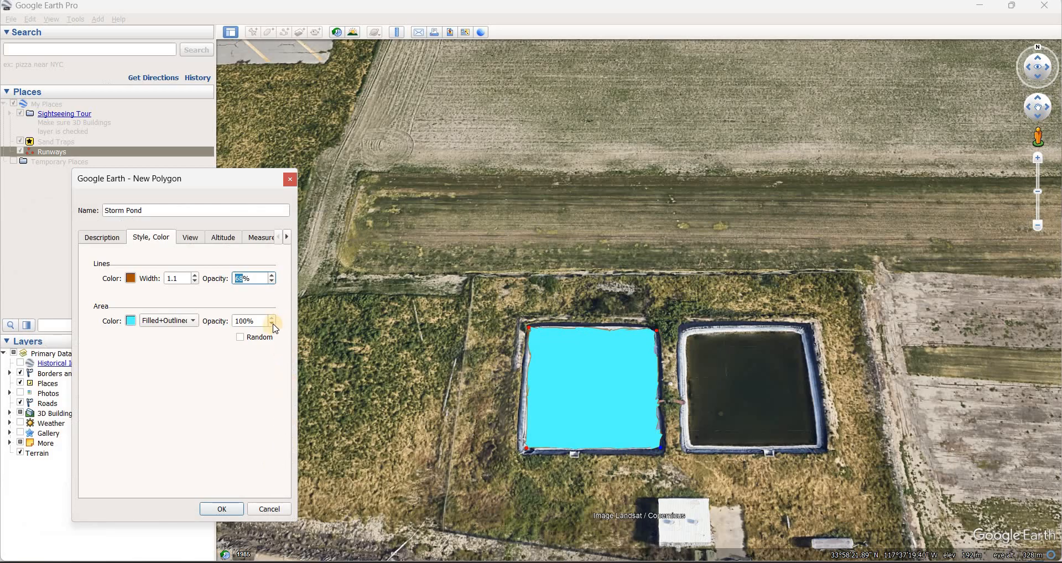
- Reduce the polygon's fill opacity to just under 70% and save the Storm Pond polygon
{"action": "left_click", "coordinate": [273, 324]}
{"action": "left_click", "coordinate": [273, 325]}
{"action": "left_click", "coordinate": [273, 324]}
{"action": "left_click", "coordinate": [273, 325]}
{"action": "left_click", "coordinate": [273, 325]}
{"action": "left_click", "coordinate": [273, 325]}
{"action": "left_click", "coordinate": [273, 324]}
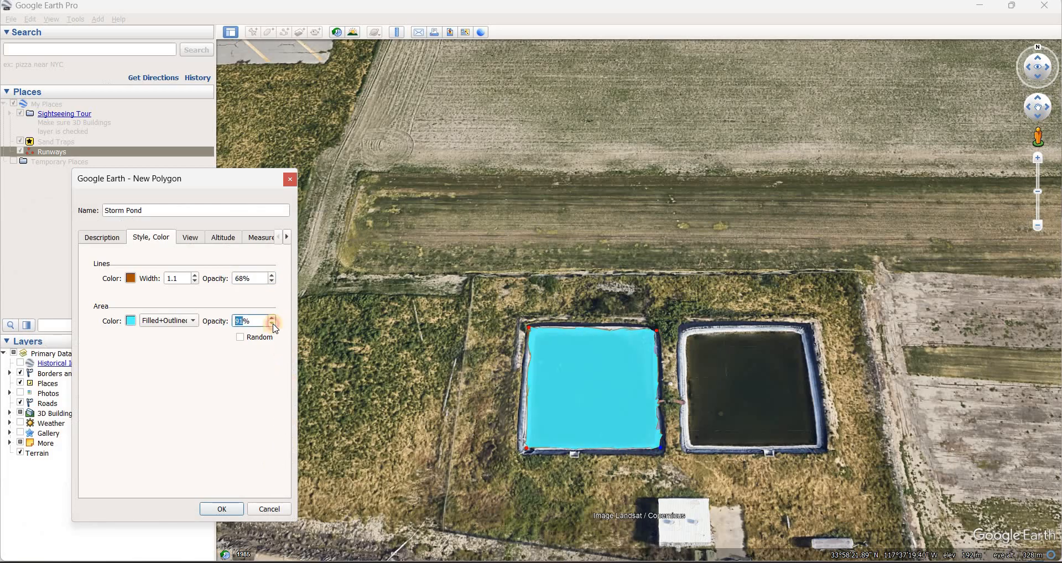
{"action": "left_click", "coordinate": [274, 325]}
{"action": "left_click", "coordinate": [273, 325]}
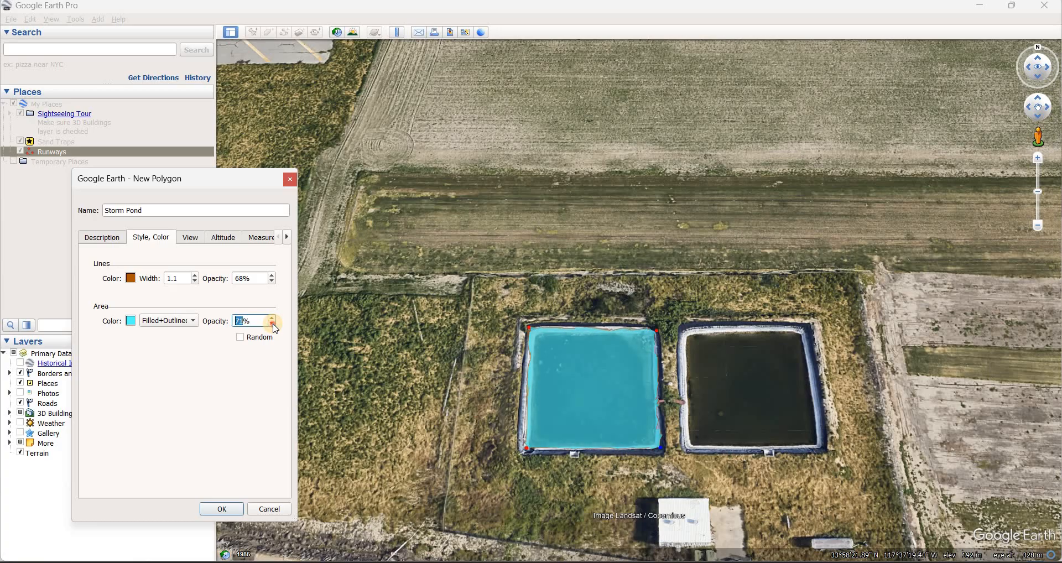
{"action": "left_click", "coordinate": [274, 325]}
{"action": "left_click", "coordinate": [273, 325]}
{"action": "left_click", "coordinate": [273, 325]}
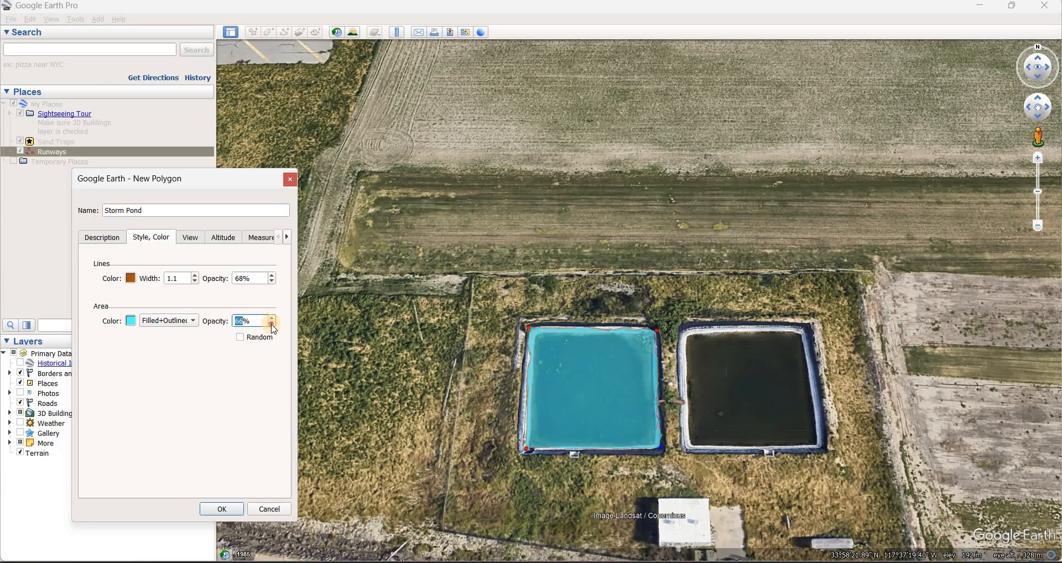
{"action": "left_click", "coordinate": [273, 325]}
{"action": "left_click", "coordinate": [272, 324]}
{"action": "left_click", "coordinate": [273, 325]}
{"action": "left_click", "coordinate": [273, 325]}
{"action": "left_click", "coordinate": [273, 324]}
{"action": "left_click", "coordinate": [273, 325]}
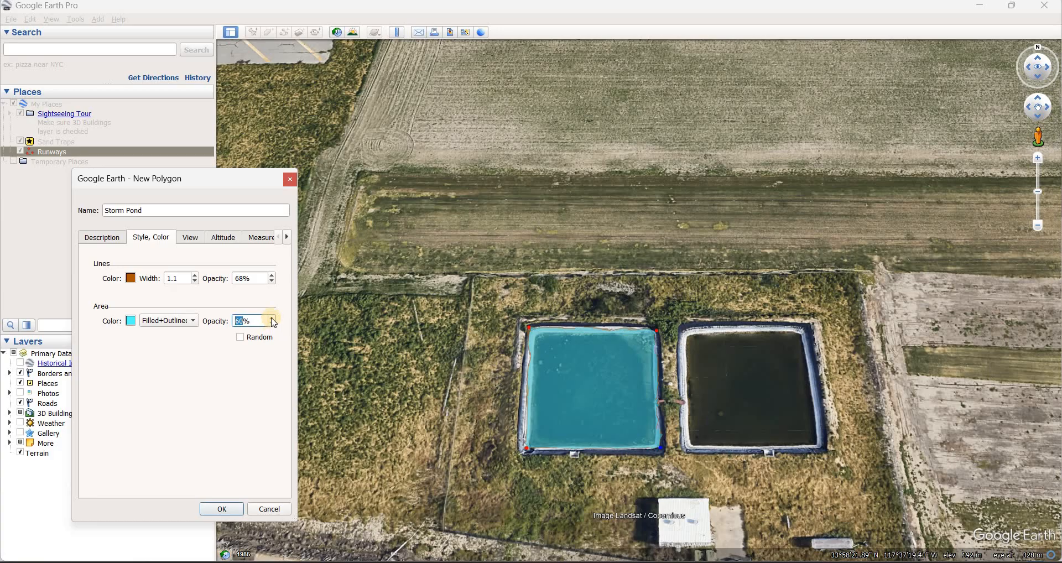
{"action": "left_click", "coordinate": [272, 317]}
{"action": "left_click", "coordinate": [272, 318]}
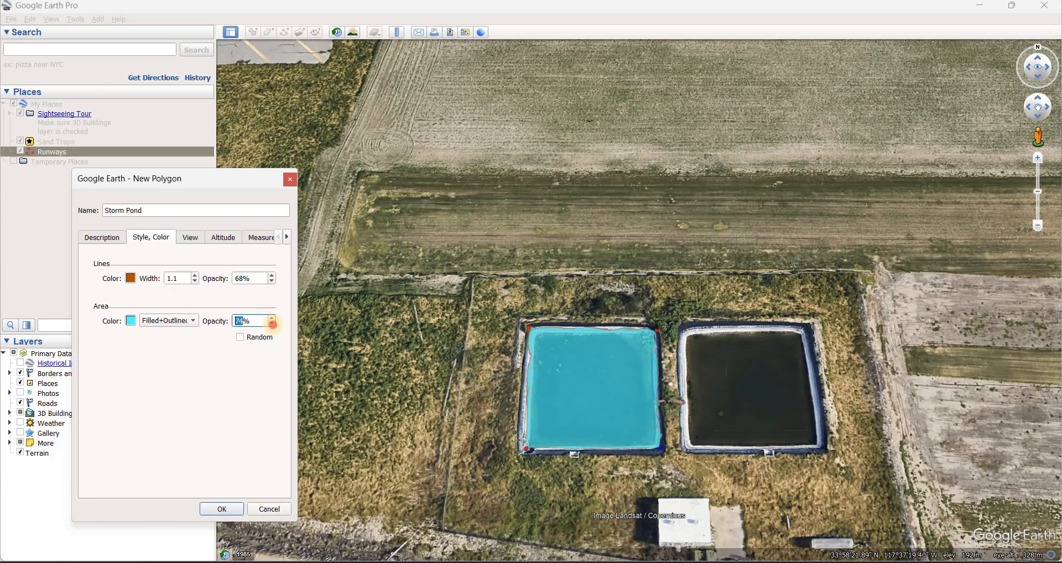
{"action": "left_click", "coordinate": [272, 317]}
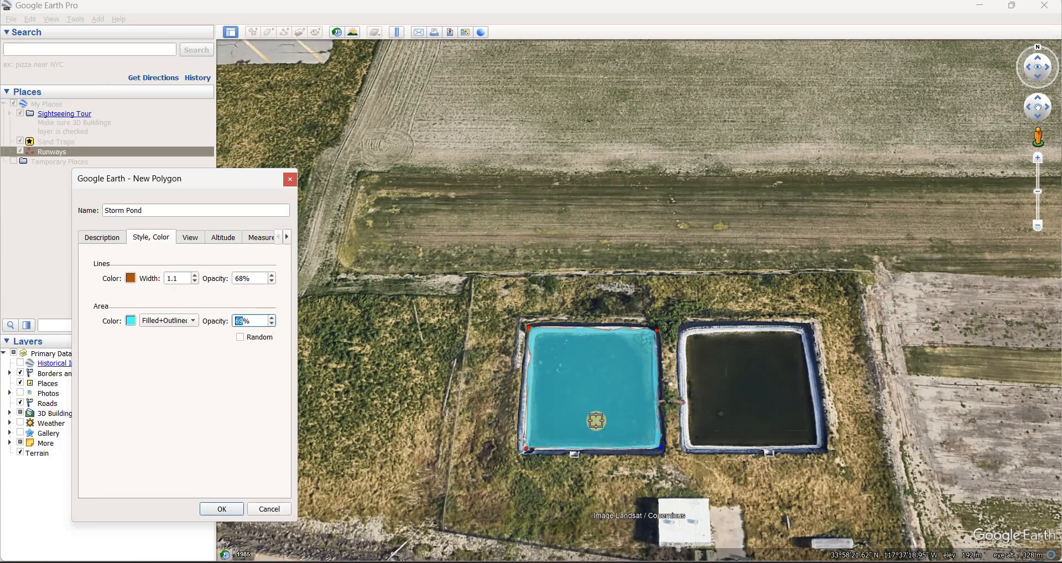
{"action": "left_click", "coordinate": [221, 508]}
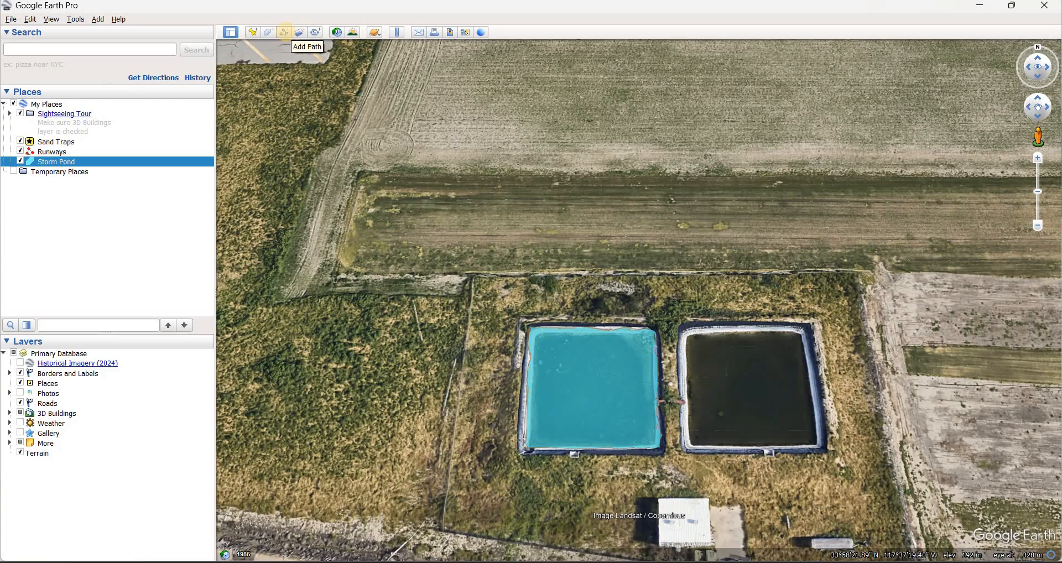
- Start a new polygon named Storm Pond with the description Eastern Pond
{"action": "left_click", "coordinate": [269, 32]}
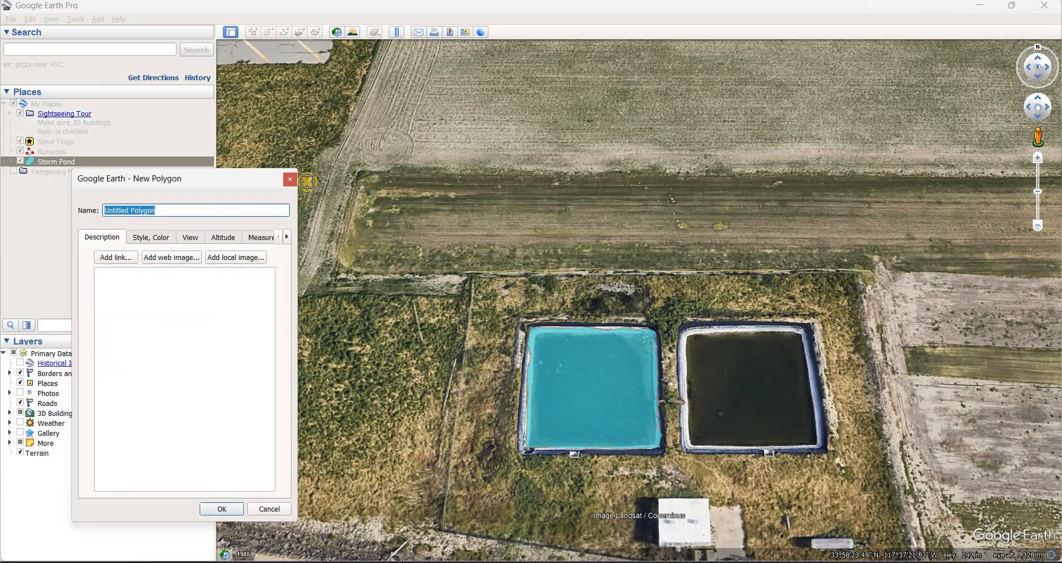
{"action": "type", "text": "Storm Pond"}
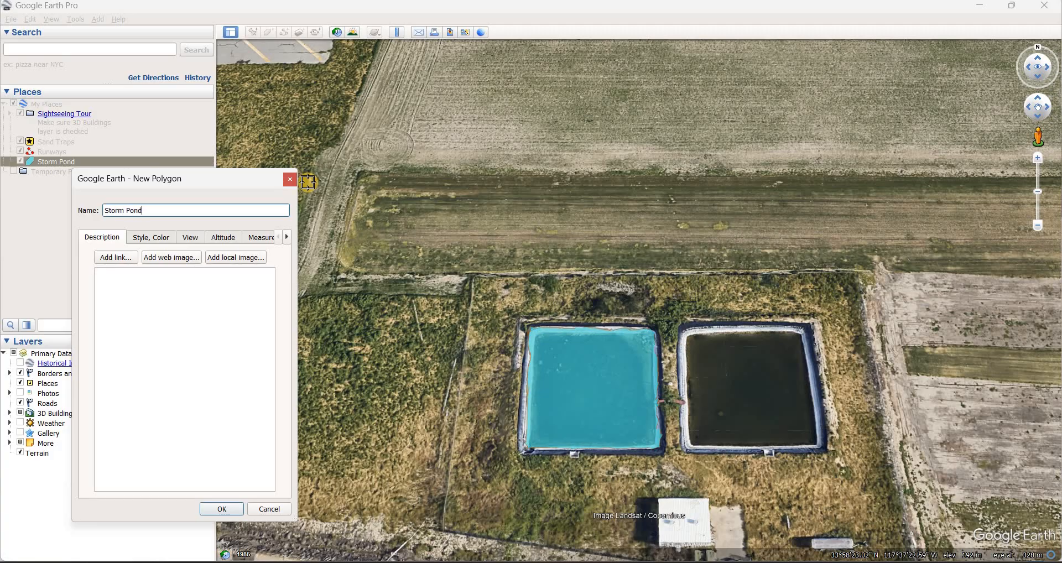
{"action": "left_click", "coordinate": [182, 295]}
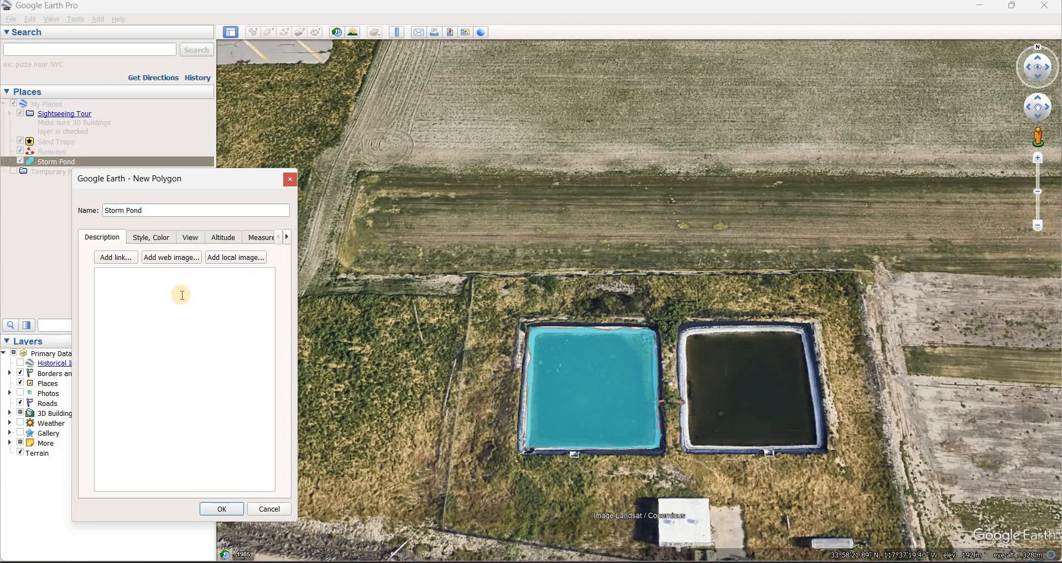
{"action": "type", "text": "We"}
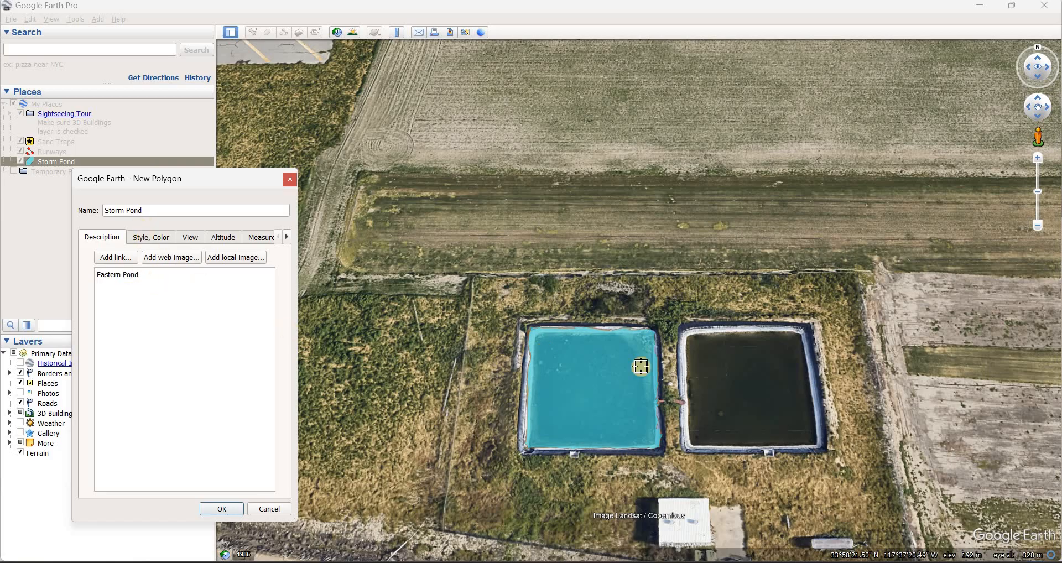
- Outline the eastern pond with a four-corner polygon along its rim and save it
{"action": "left_click", "coordinate": [680, 324]}
{"action": "left_click", "coordinate": [686, 446]}
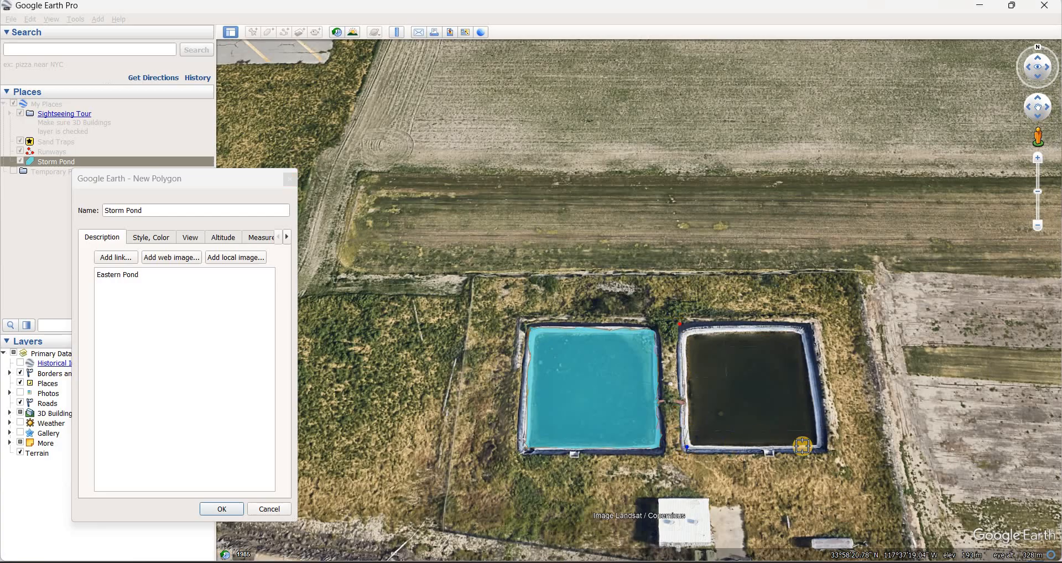
{"action": "left_click", "coordinate": [823, 449]}
{"action": "left_click", "coordinate": [810, 326]}
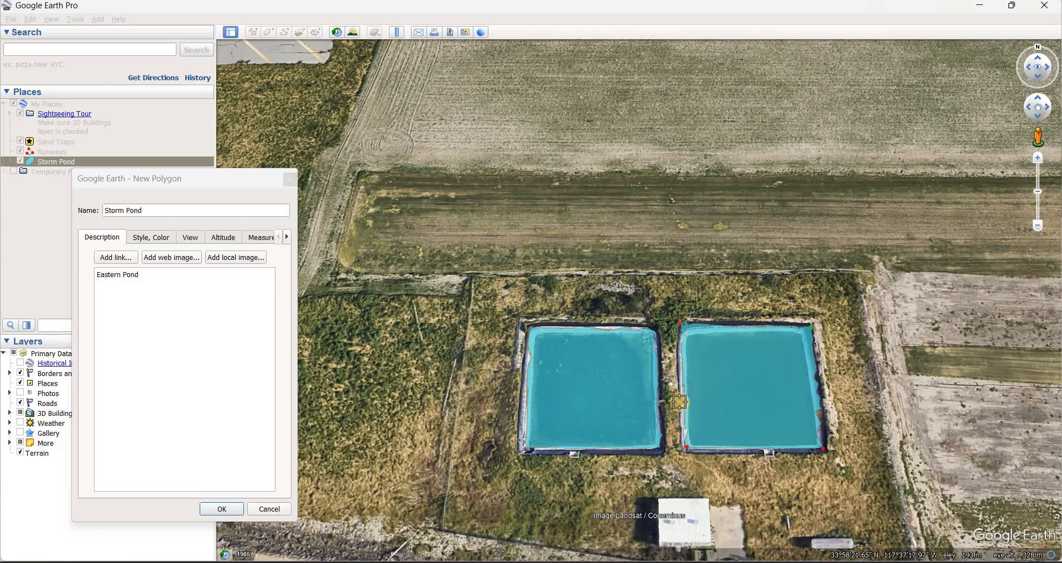
{"action": "left_click", "coordinate": [221, 509]}
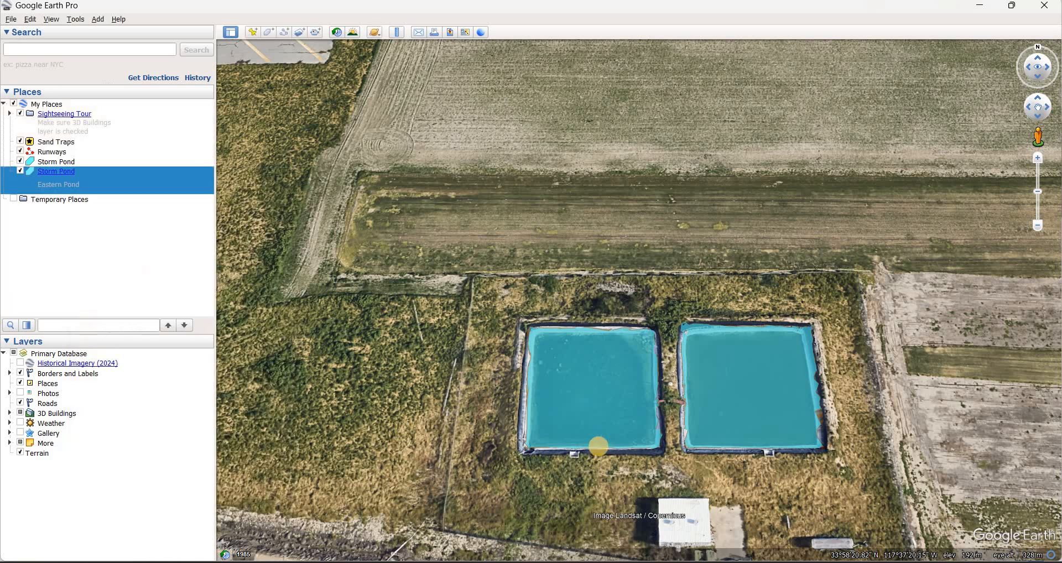
- Hide and show each Storm Pond polygon in turn to check which pond it covers
{"action": "left_click", "coordinate": [20, 171]}
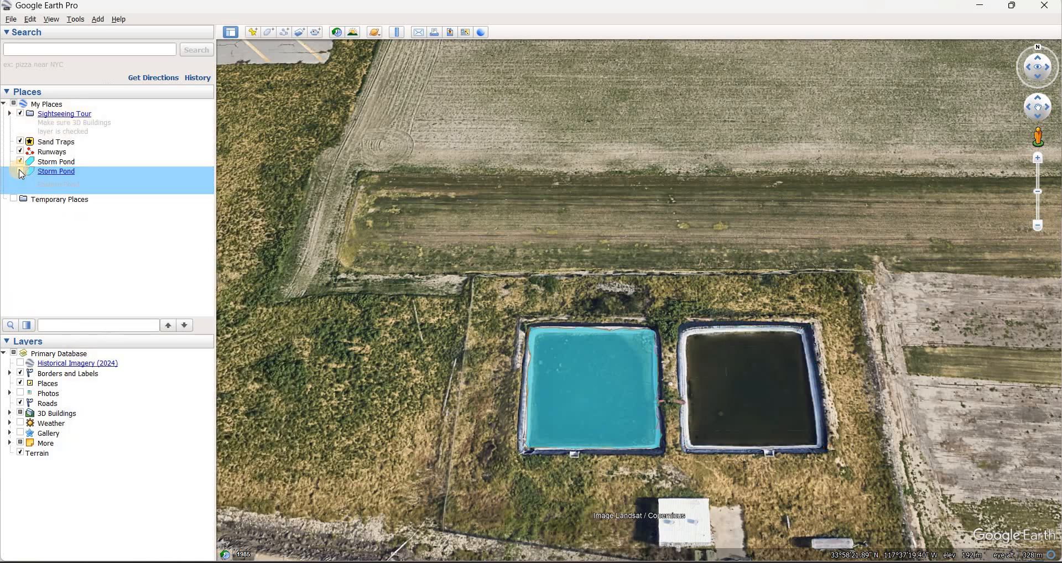
{"action": "left_click", "coordinate": [21, 171]}
{"action": "left_click", "coordinate": [21, 161]}
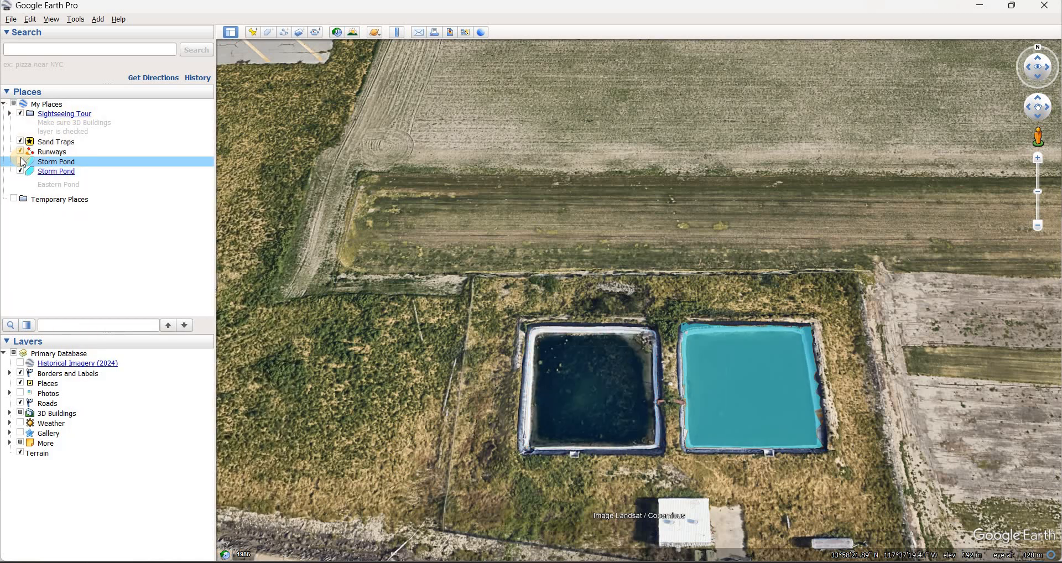
{"action": "left_click", "coordinate": [20, 162]}
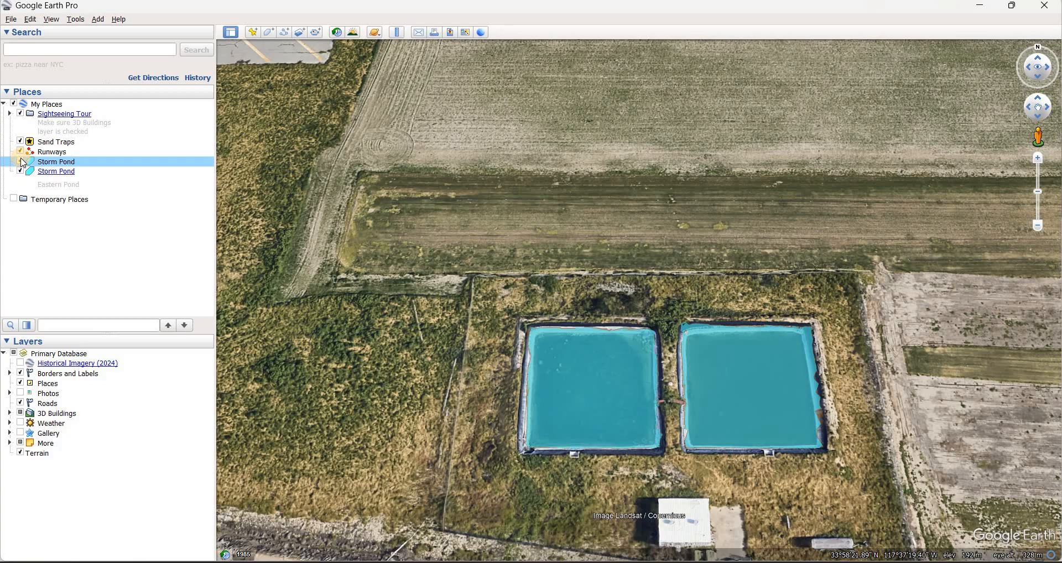
- Add the description Western Pond to the western pond's polygon, keeping its name Storm Pond
{"action": "right_click", "coordinate": [49, 165]}
{"action": "left_click", "coordinate": [83, 294]}
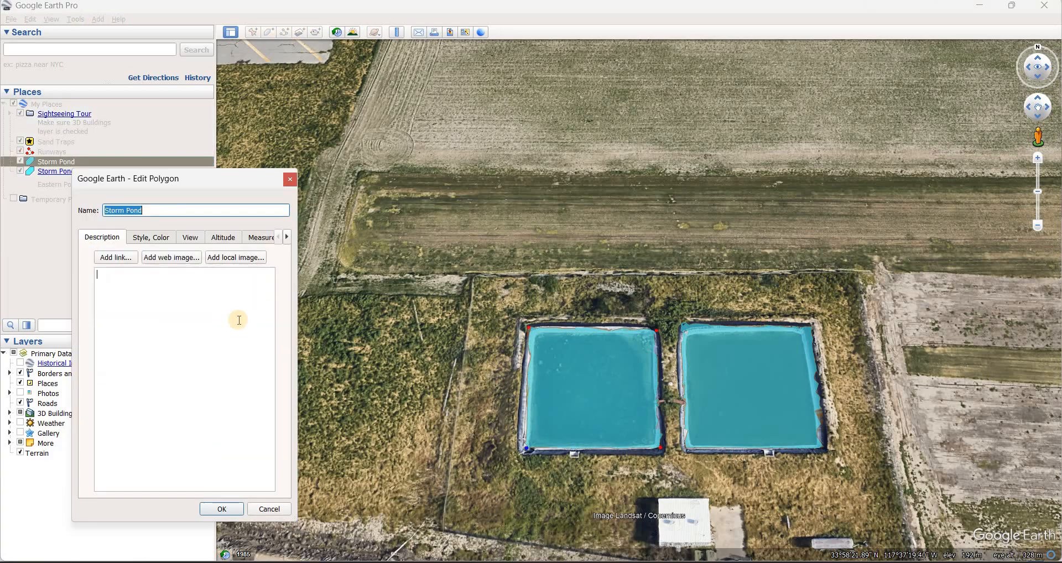
{"action": "type", "text": "W"}
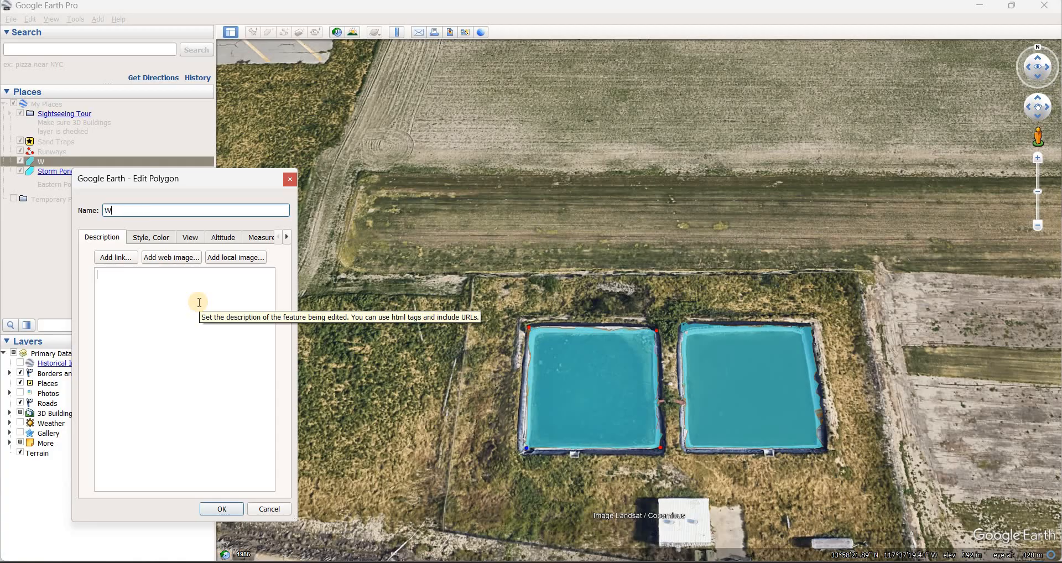
{"action": "type", "text": "est"}
{"action": "key", "text": "BackSpace"}
{"action": "key", "text": "BackSpace"}
{"action": "key", "text": "BackSpace"}
{"action": "key", "text": "BackSpace"}
{"action": "key", "text": "BackSpace"}
{"action": "type", "text": "Storm Pond"}
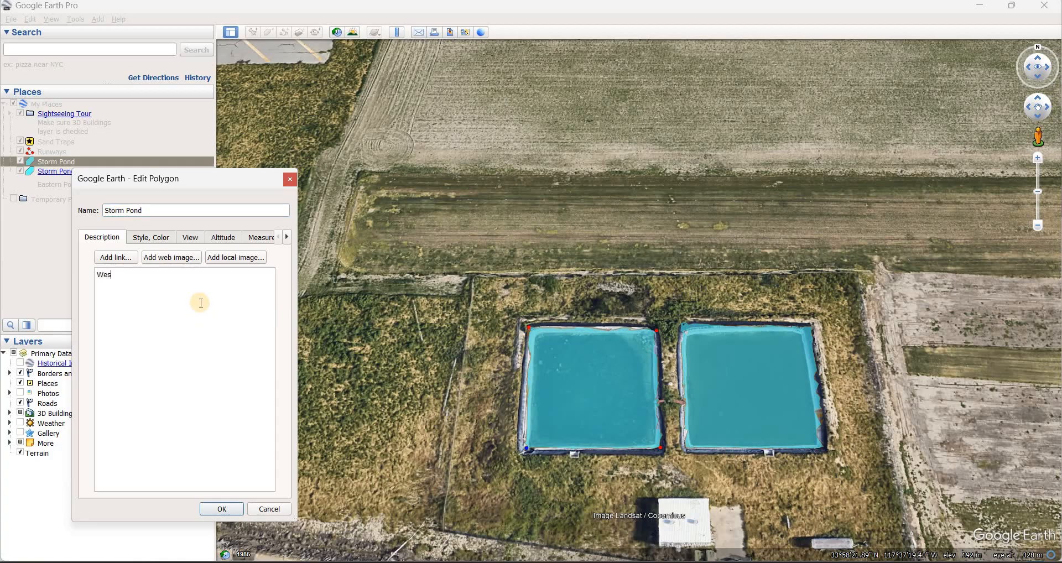
{"action": "type", "text": "tern"}
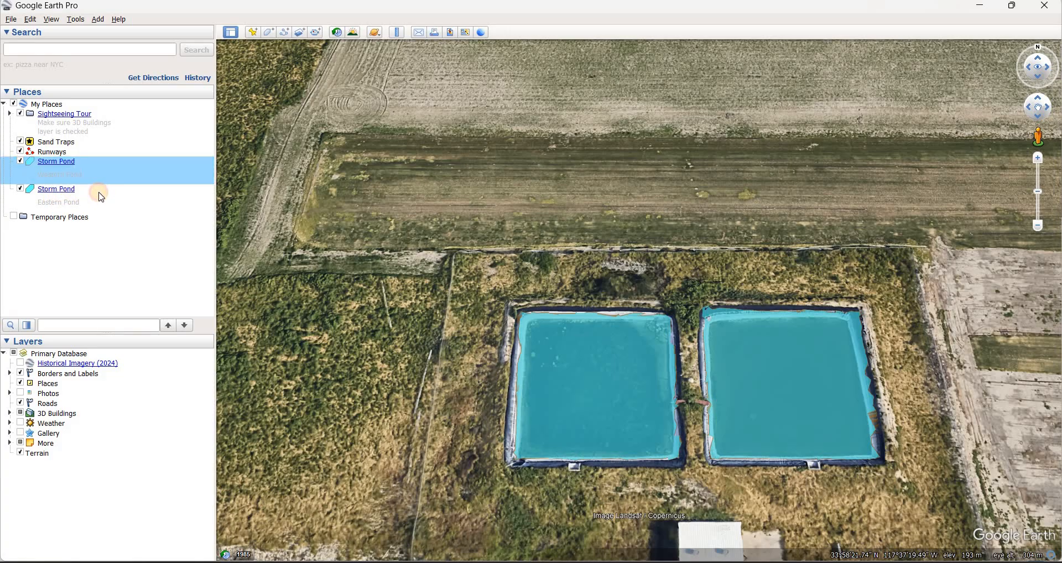
- Combine the western and eastern Storm Pond polygons into one multi geometry
{"action": "left_click", "coordinate": [97, 195], "text": "shift"}
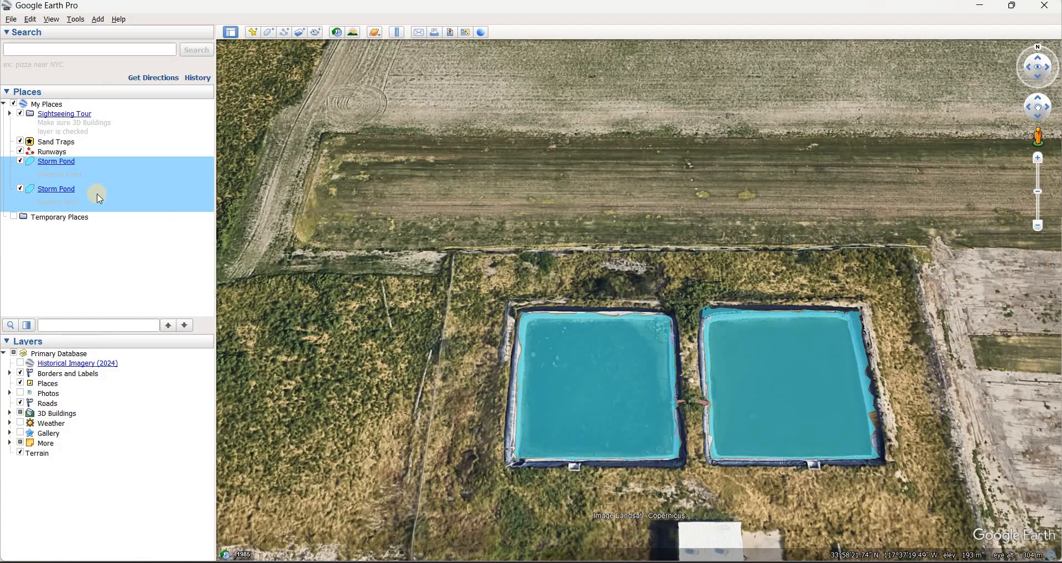
{"action": "right_click", "coordinate": [98, 194]}
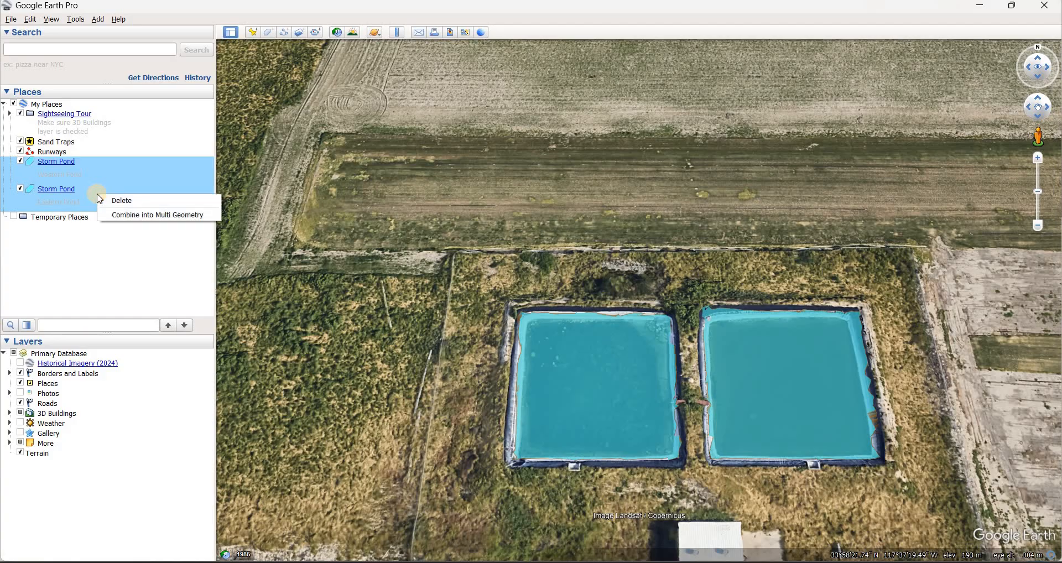
{"action": "left_click", "coordinate": [111, 214]}
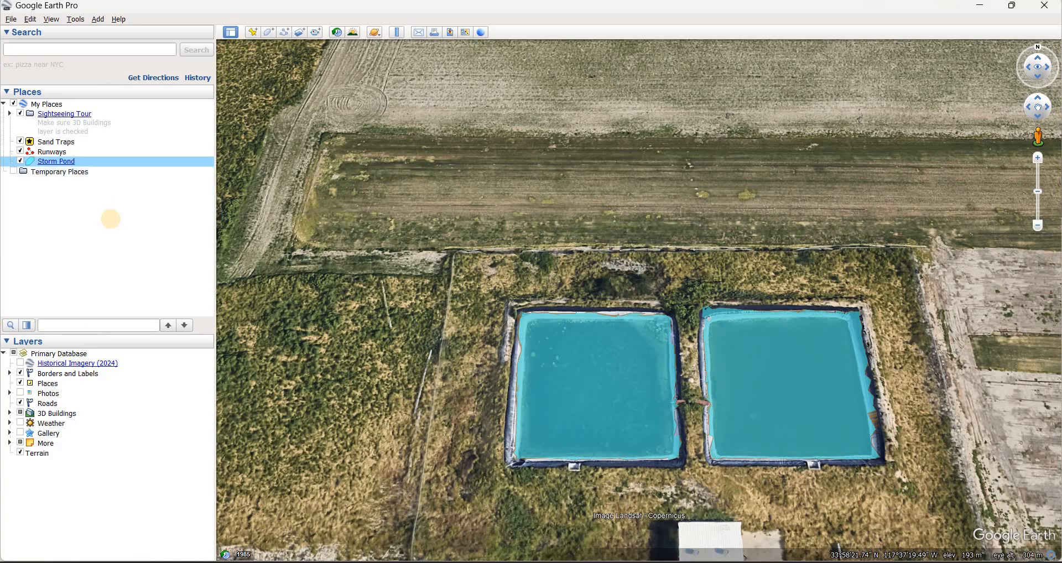
- Split the combined Storm Pond apart into separate polygons and toggle the visibility of each one
{"action": "right_click", "coordinate": [48, 162]}
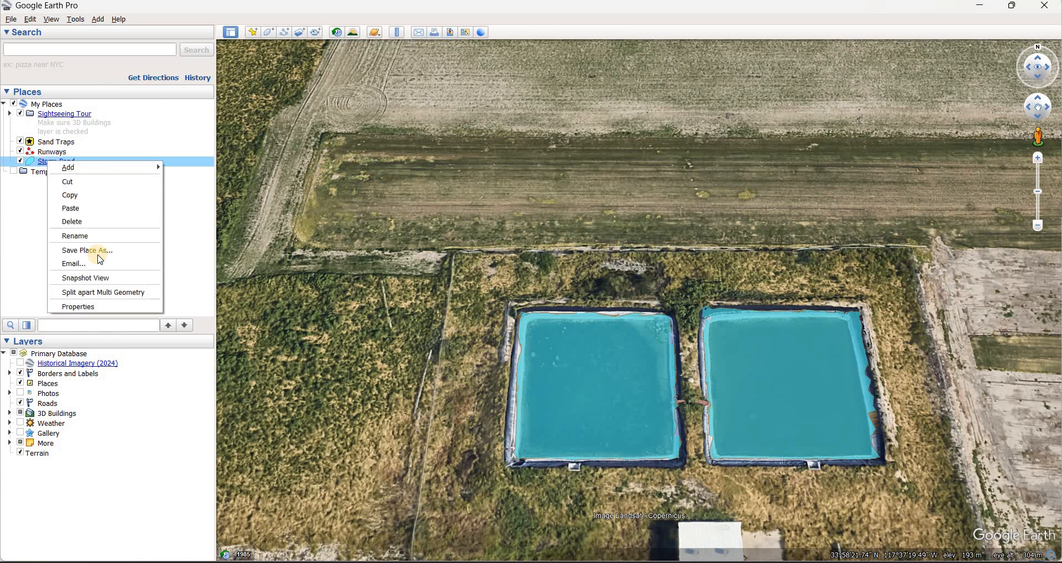
{"action": "left_click", "coordinate": [110, 293]}
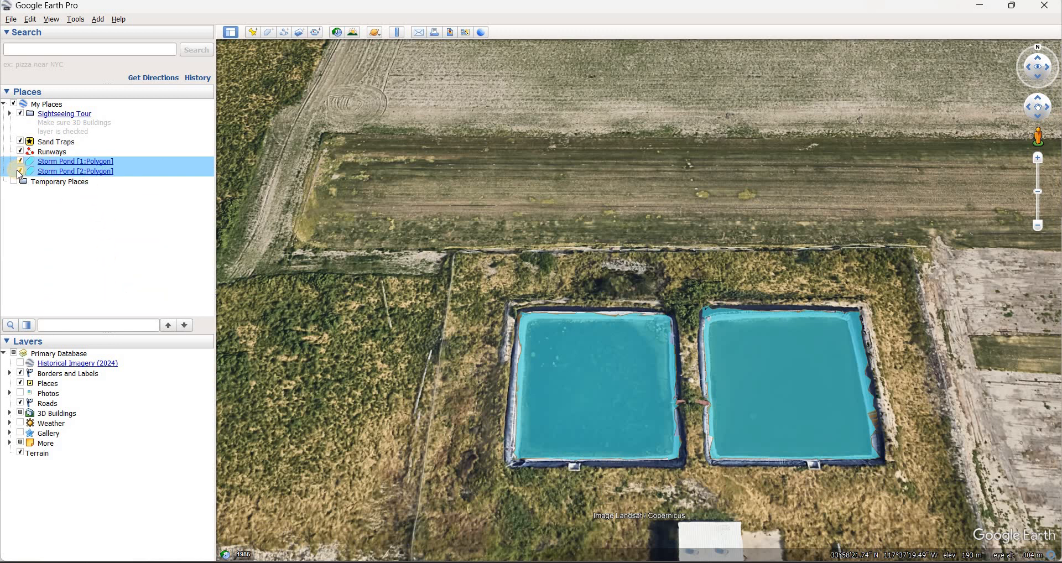
{"action": "left_click", "coordinate": [20, 172]}
{"action": "left_click", "coordinate": [19, 172]}
{"action": "left_click", "coordinate": [20, 161]}
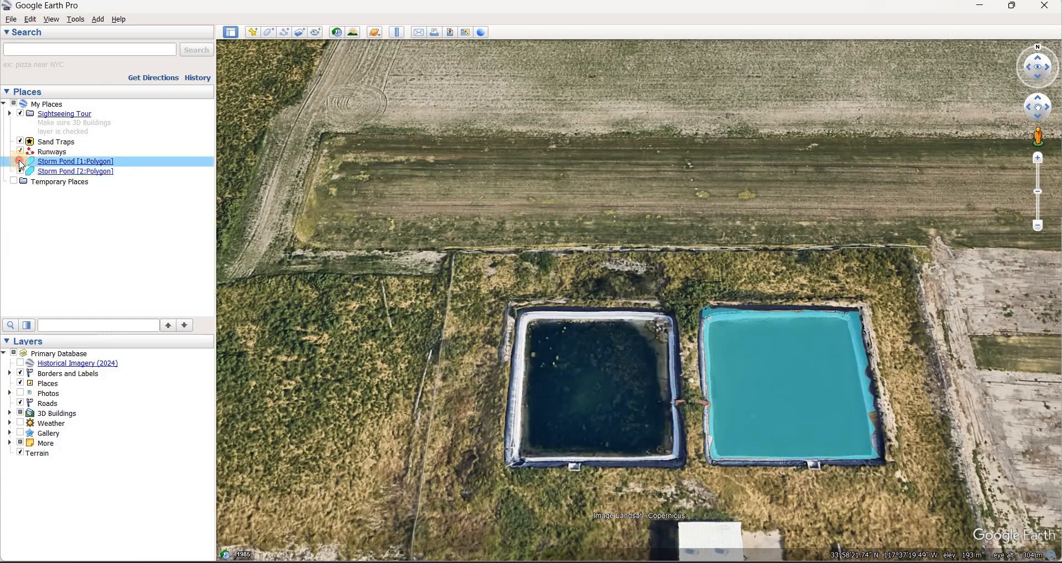
{"action": "left_click", "coordinate": [20, 161]}
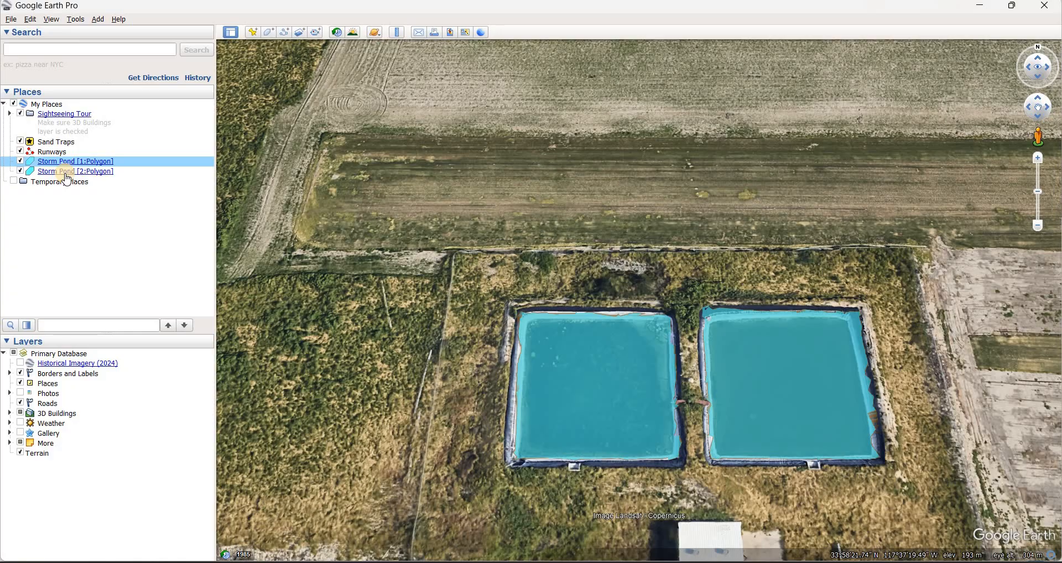
- Recombine the two split Storm Pond polygons into a single multi geometry
{"action": "left_click", "coordinate": [66, 174]}
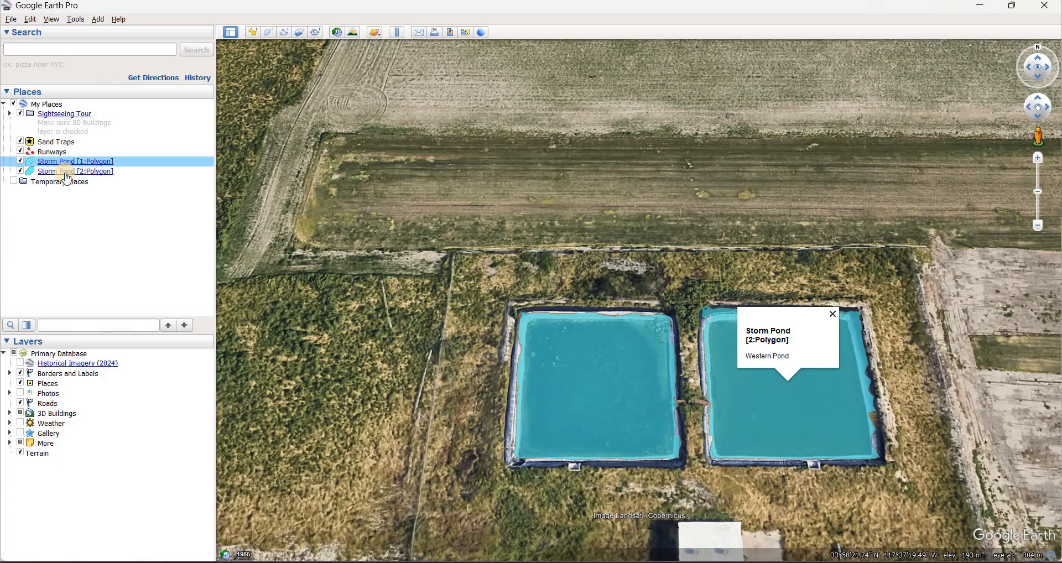
{"action": "left_click", "coordinate": [66, 174], "text": "ctrl"}
{"action": "right_click", "coordinate": [67, 174]}
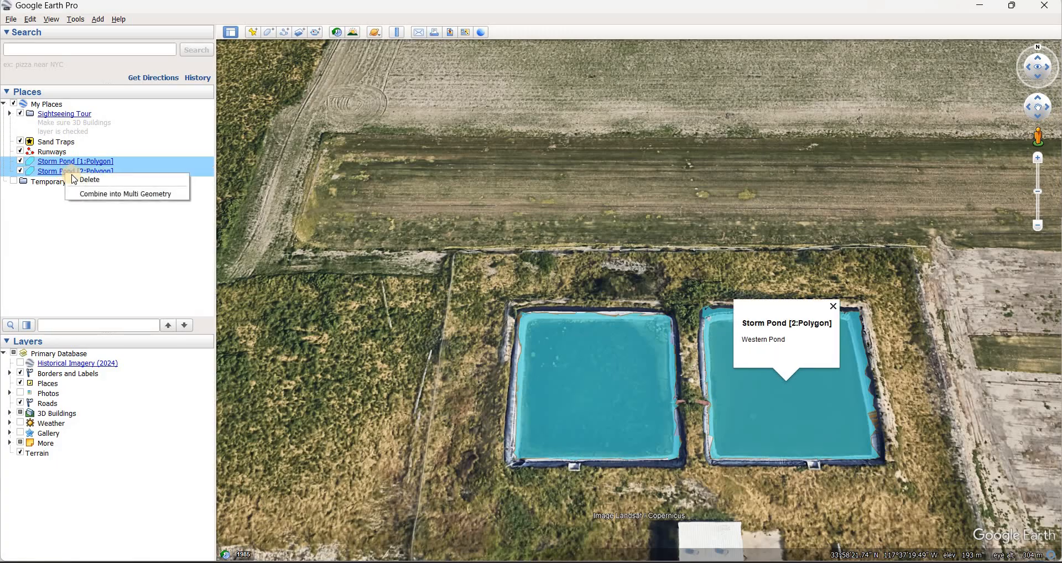
{"action": "left_click", "coordinate": [83, 193]}
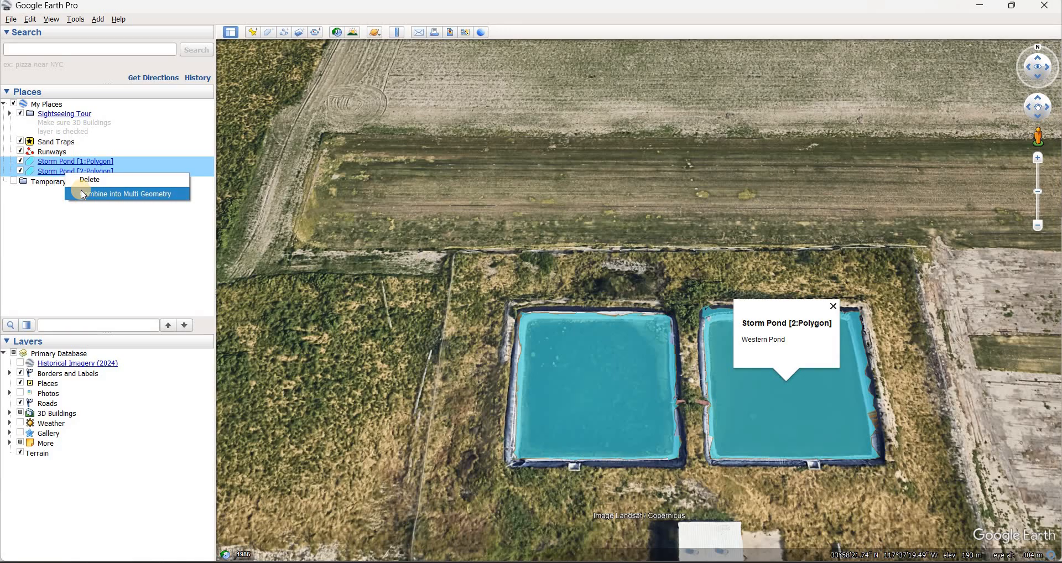
- Toggle the combined Storm Pond's visibility repeatedly to check that both ponds switch together, leaving it shown
{"action": "left_click", "coordinate": [20, 162]}
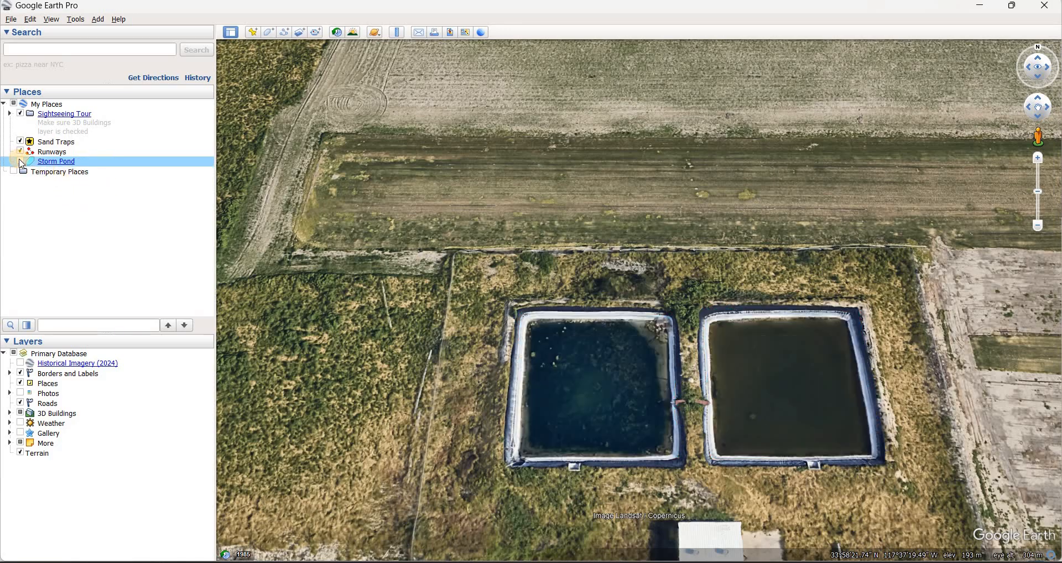
{"action": "left_click", "coordinate": [21, 161]}
{"action": "double_click", "coordinate": [21, 162]}
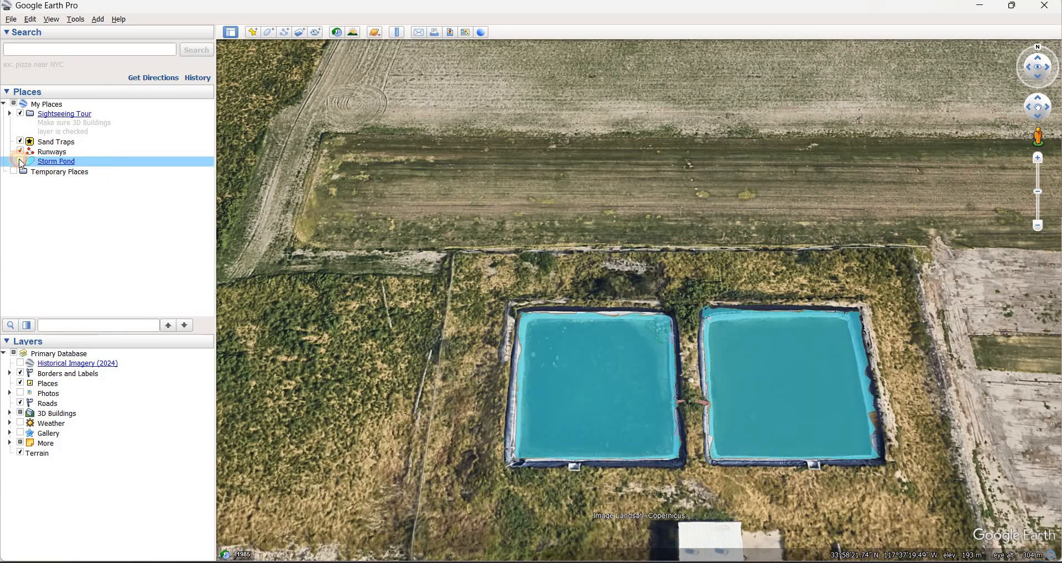
{"action": "left_click", "coordinate": [20, 162]}
{"action": "left_click", "coordinate": [21, 162]}
{"action": "left_click", "coordinate": [21, 162]}
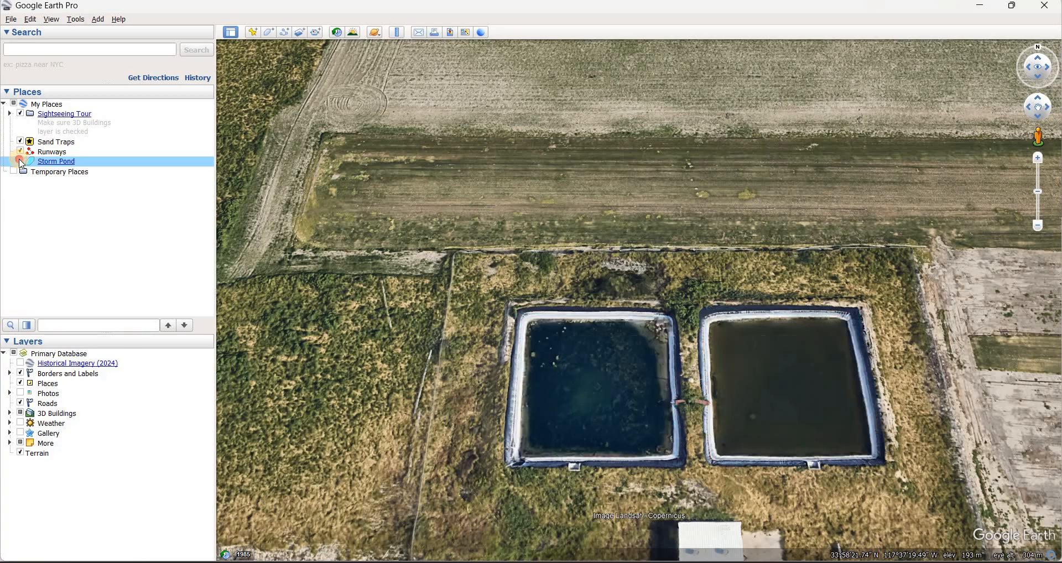
{"action": "left_click", "coordinate": [21, 161]}
{"action": "left_click", "coordinate": [20, 162]}
{"action": "left_click", "coordinate": [20, 162]}
{"action": "left_click", "coordinate": [20, 162]}
{"action": "left_click", "coordinate": [21, 162]}
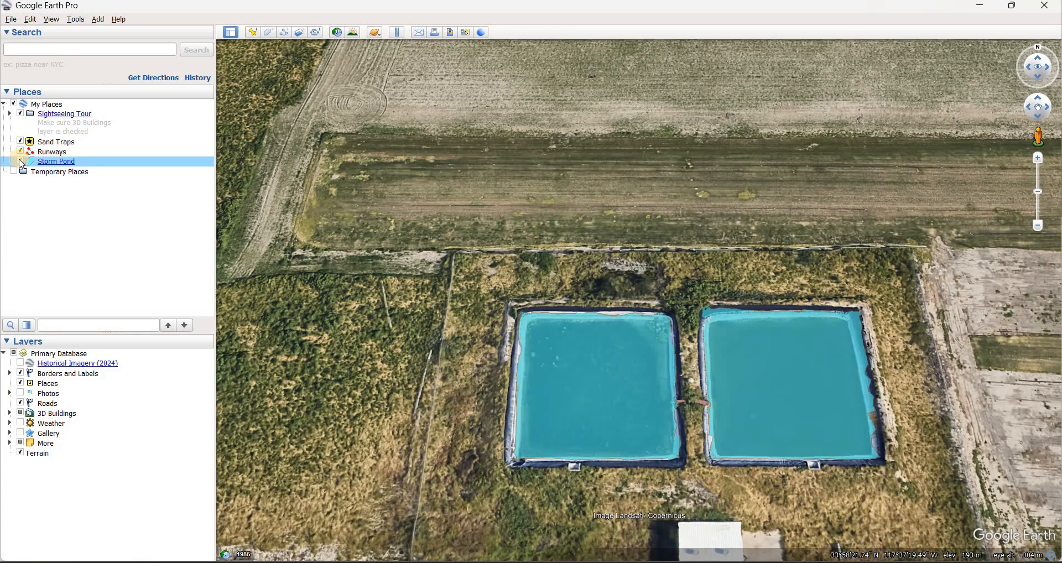
{"action": "left_click", "coordinate": [21, 161]}
- Check the file formats offered for saving the combined Storm Pond as a place file, without saving it
{"action": "double_click", "coordinate": [86, 160]}
{"action": "right_click", "coordinate": [86, 161]}
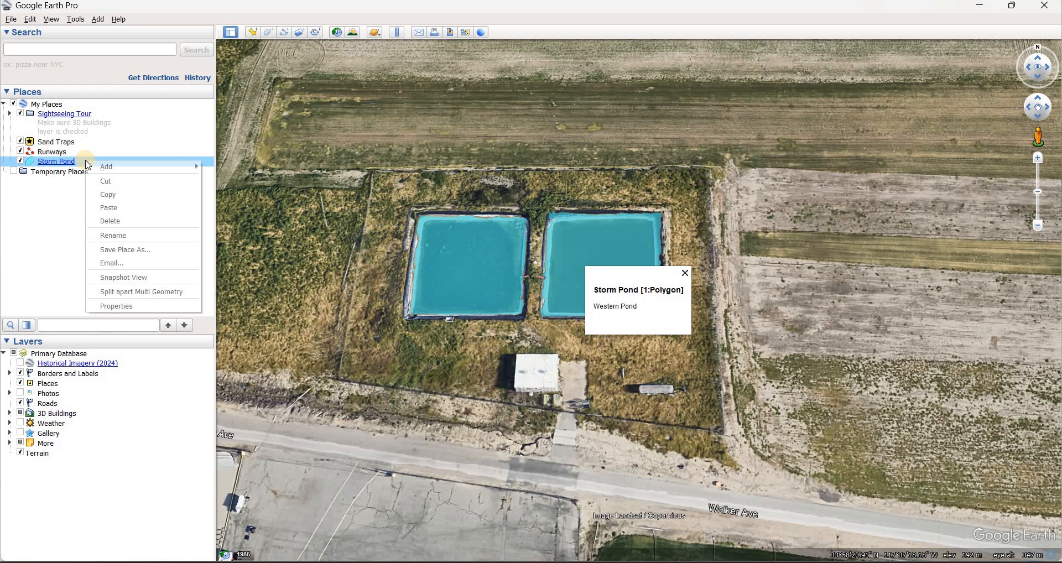
{"action": "left_click", "coordinate": [145, 250]}
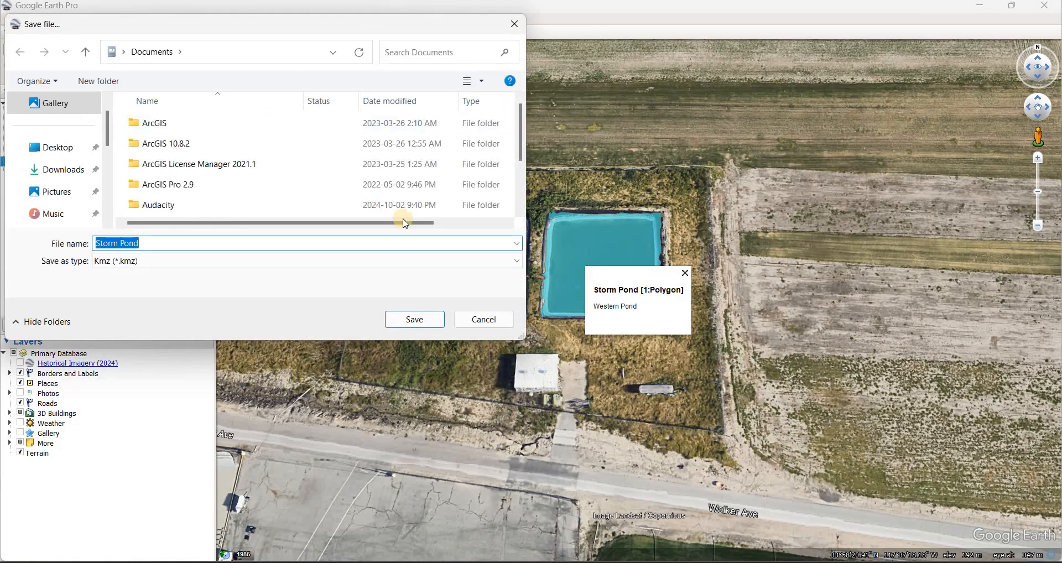
{"action": "left_click", "coordinate": [517, 263]}
{"action": "left_click", "coordinate": [517, 262]}
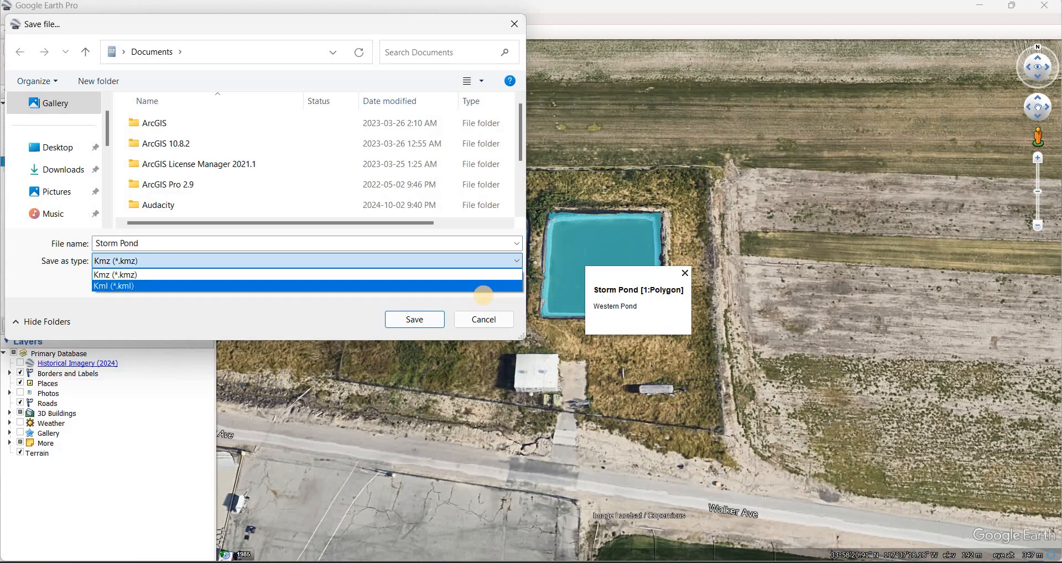
{"action": "left_click", "coordinate": [483, 298]}
{"action": "left_click", "coordinate": [484, 320]}
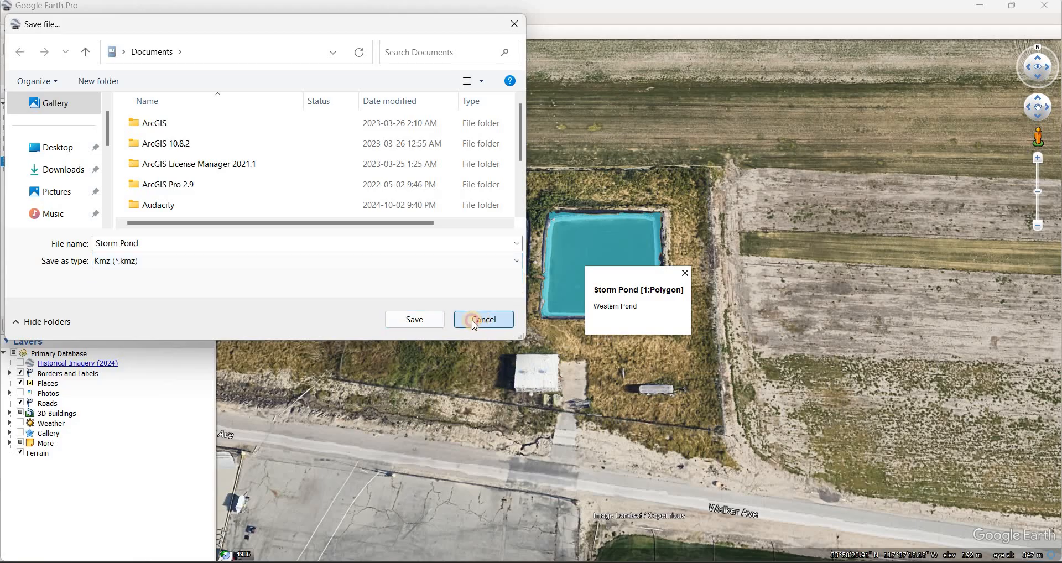